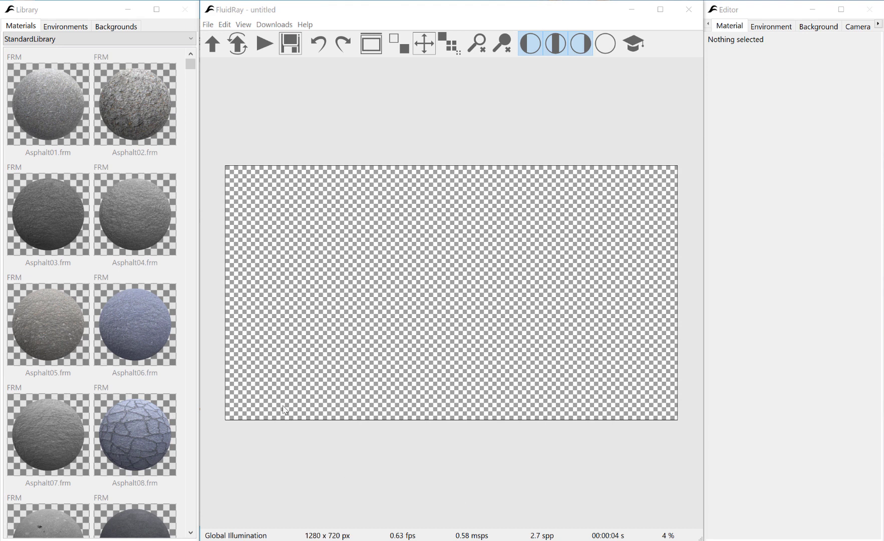
Begin importing a model file into the empty scene from the File menu
{"action": "left_click", "coordinate": [208, 25]}
{"action": "left_click", "coordinate": [225, 97]}
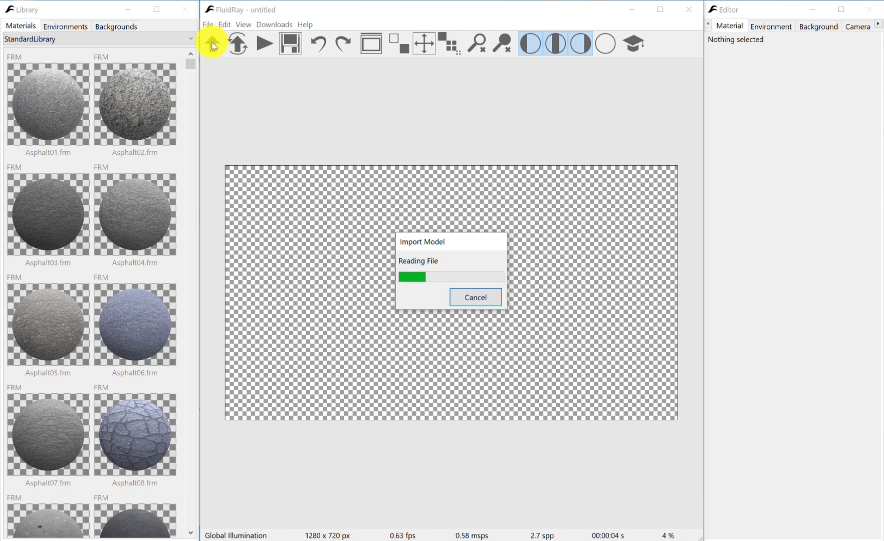
Zoom and orbit the camera to frame the villa's front across the swimming pool
{"action": "scroll", "coordinate": [447, 291], "scroll_direction": "up", "scroll_amount": 10}
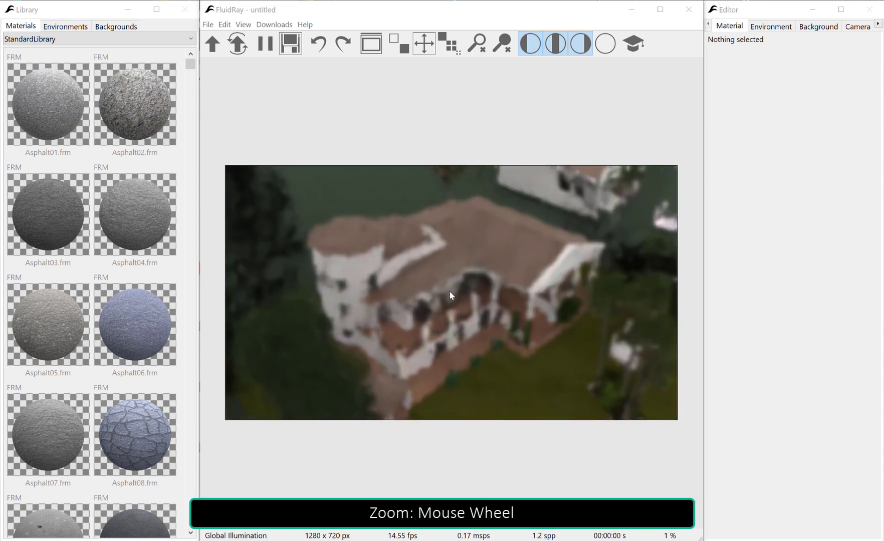
{"action": "scroll", "coordinate": [454, 313], "scroll_direction": "down", "scroll_amount": 5}
{"action": "left_click_drag", "start_coordinate": [453, 326], "coordinate": [532, 286]}
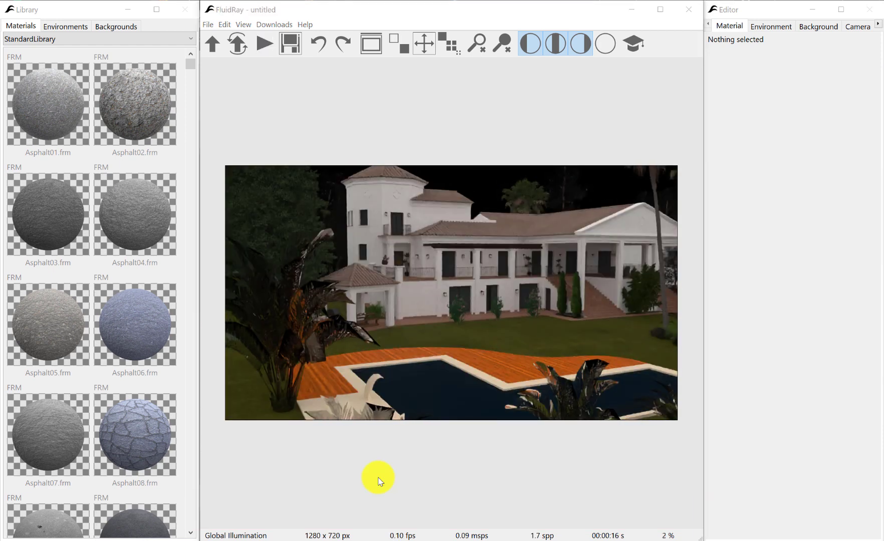
Apply GreenwichPark.hdr as the scene environment and rotate it to 240.5
{"action": "left_click", "coordinate": [68, 27]}
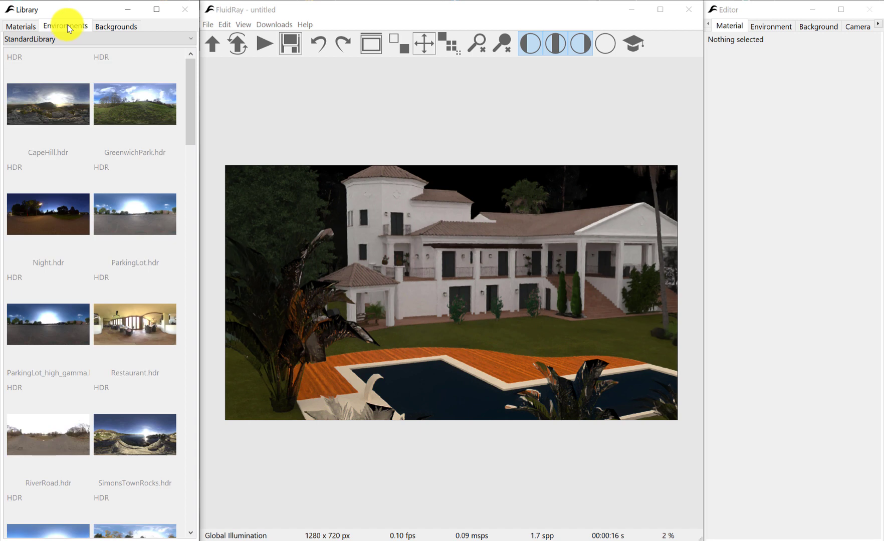
{"action": "left_click_drag", "start_coordinate": [151, 106], "coordinate": [487, 274]}
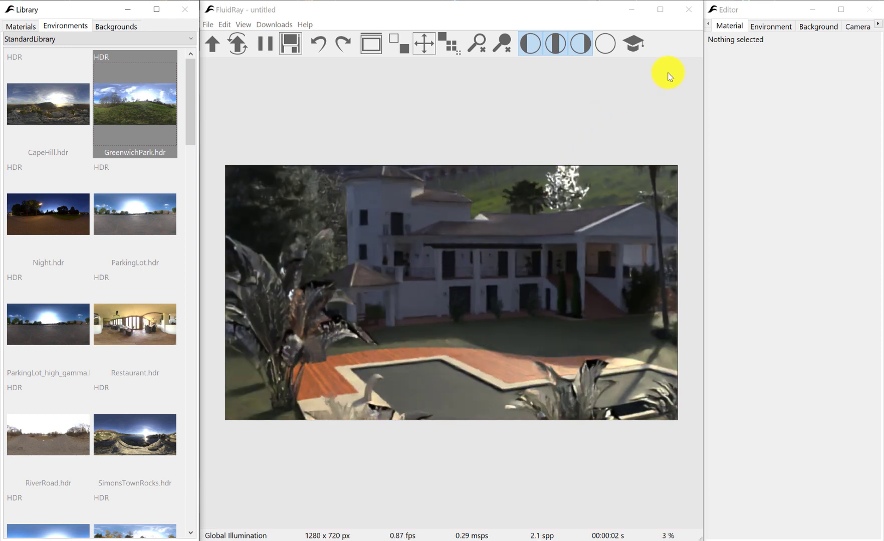
{"action": "left_click", "coordinate": [759, 25]}
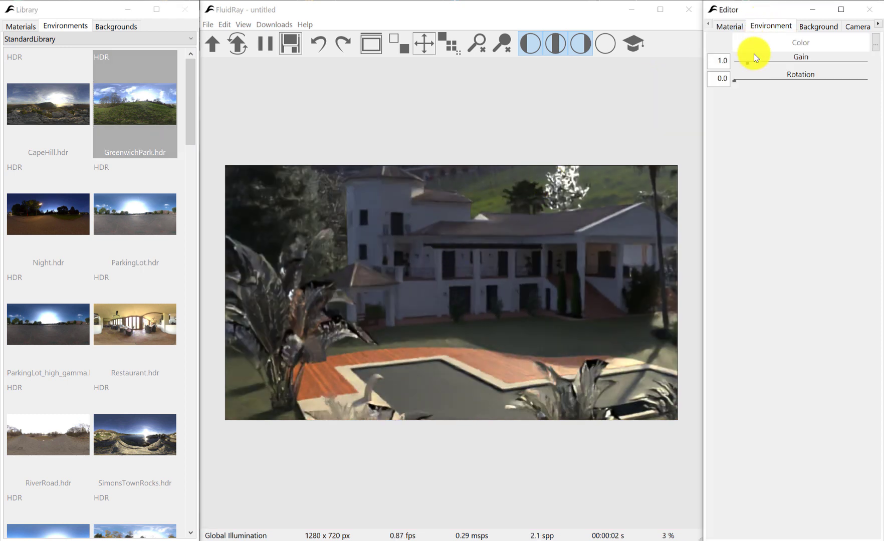
{"action": "left_click_drag", "start_coordinate": [734, 83], "coordinate": [827, 83]}
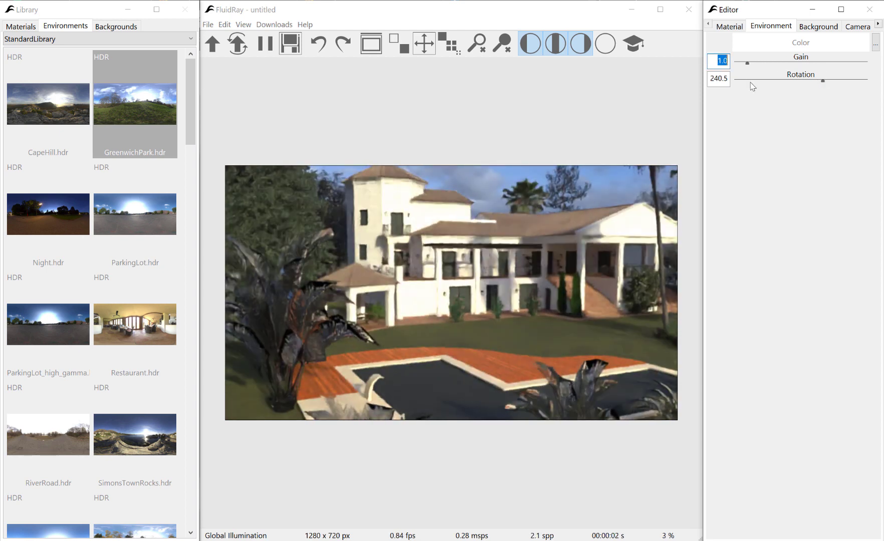
Set the environment gain to 2.000 and preview the Albedo, Normal and Global Illumination modes
{"action": "key", "text": "Return"}
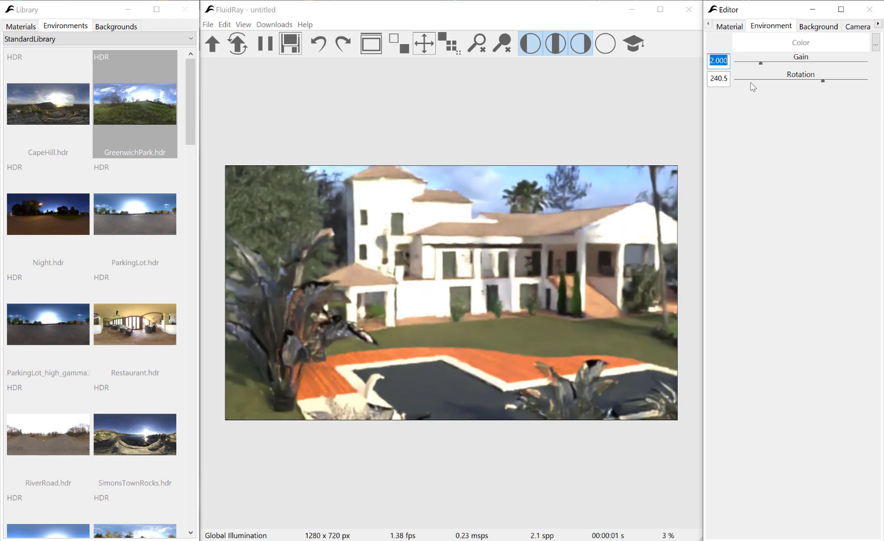
{"action": "key", "text": "ctrl+2"}
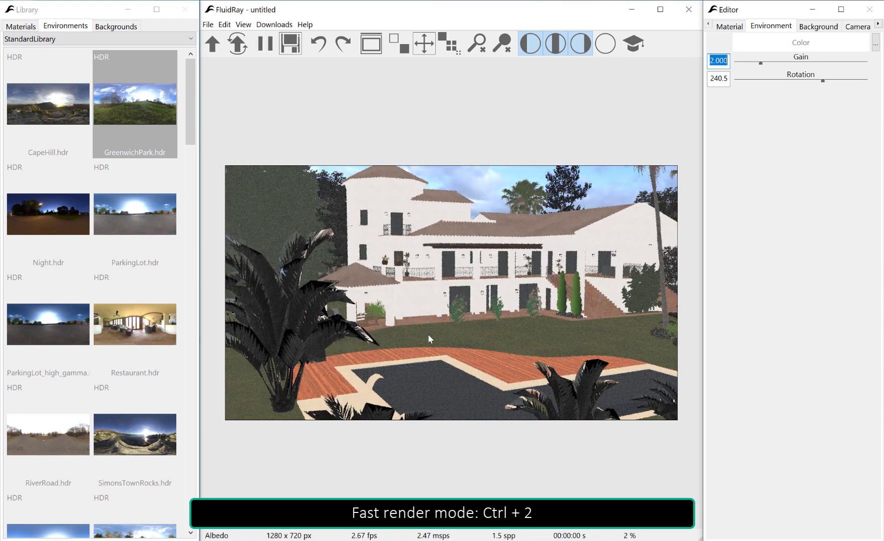
{"action": "key", "text": "ctrl+3"}
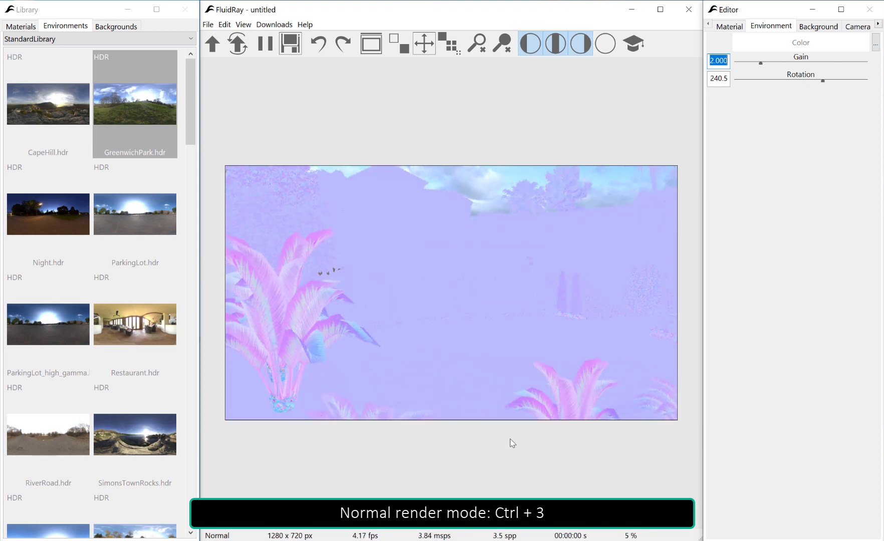
{"action": "key", "text": "ctrl+1"}
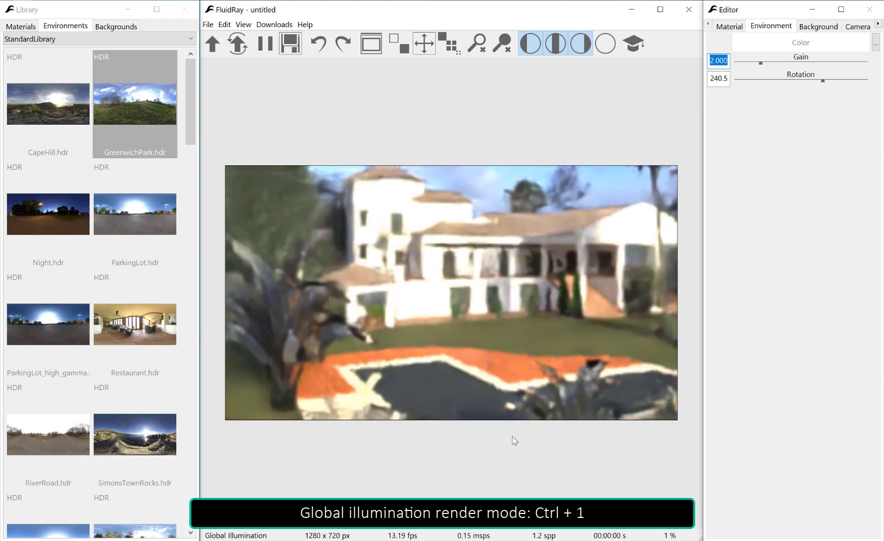
{"action": "left_click", "coordinate": [395, 41]}
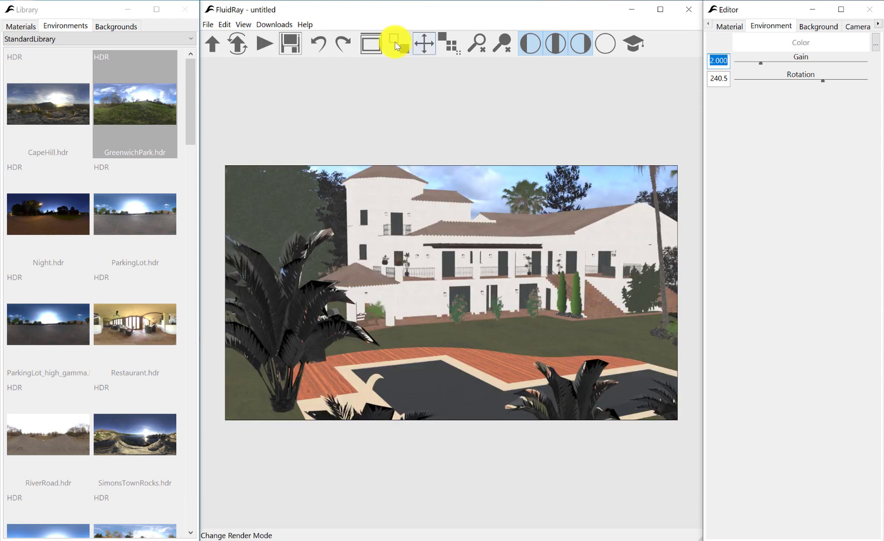
{"action": "left_click", "coordinate": [395, 42]}
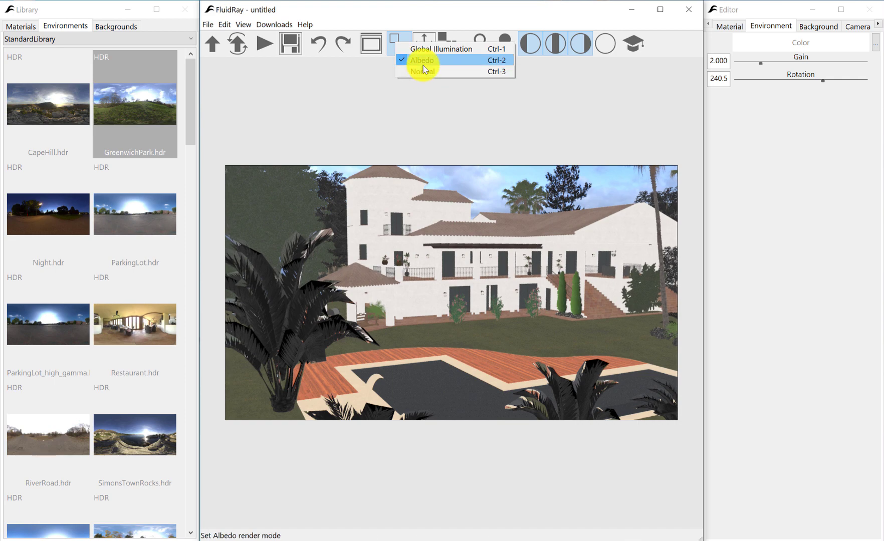
Switch the preview to Albedo and move the camera slowly close to the door and flowering shrub
{"action": "left_click", "coordinate": [420, 60]}
{"action": "scroll", "coordinate": [530, 300], "scroll_direction": "up", "scroll_amount": 3}
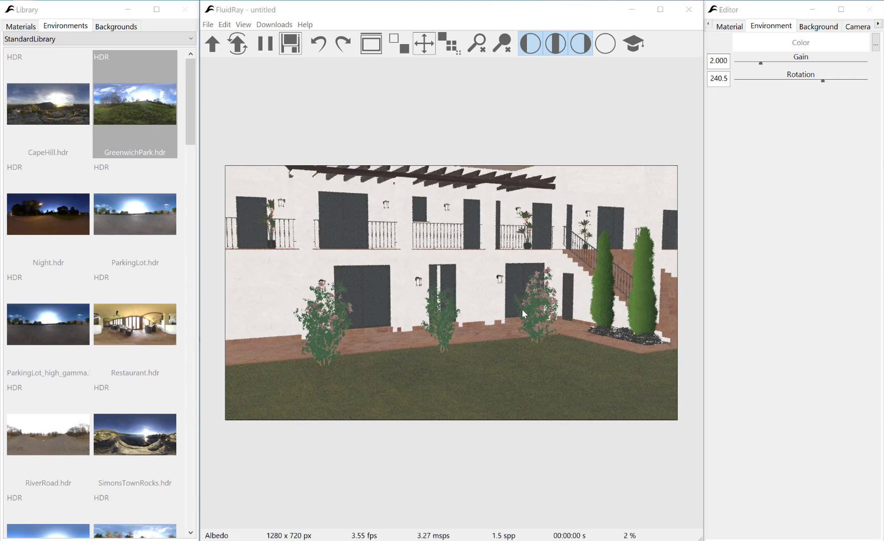
{"action": "scroll", "coordinate": [522, 310], "scroll_direction": "up", "scroll_amount": 5}
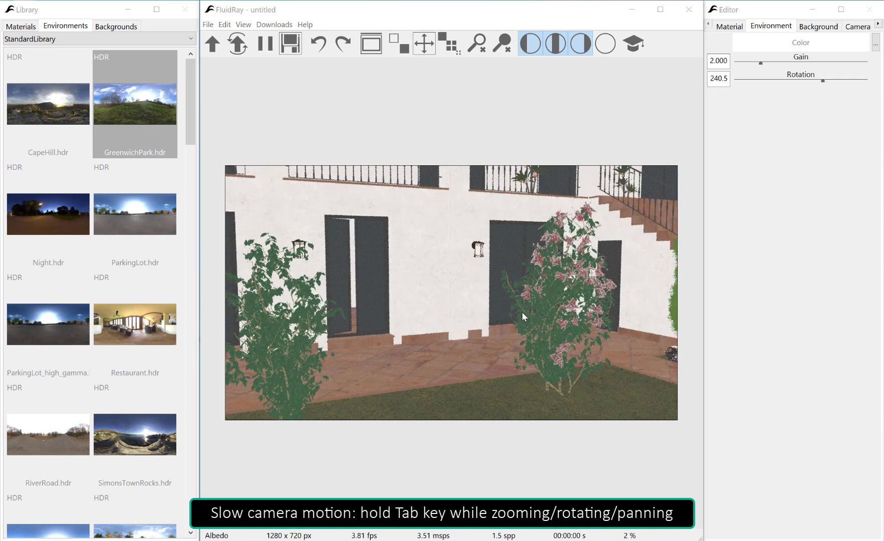
{"action": "key", "text": "Tab"}
{"action": "left_click_drag", "start_coordinate": [545, 324], "coordinate": [315, 214]}
{"action": "scroll", "coordinate": [550, 312], "scroll_direction": "up", "scroll_amount": 2}
{"action": "left_click_drag", "start_coordinate": [576, 340], "coordinate": [387, 278]}
{"action": "mouse_move", "coordinate": [476, 303]}
{"action": "left_mouse_down"}
{"action": "mouse_move", "coordinate": [488, 273]}
{"action": "mouse_move", "coordinate": [436, 243]}
{"action": "left_mouse_up"}
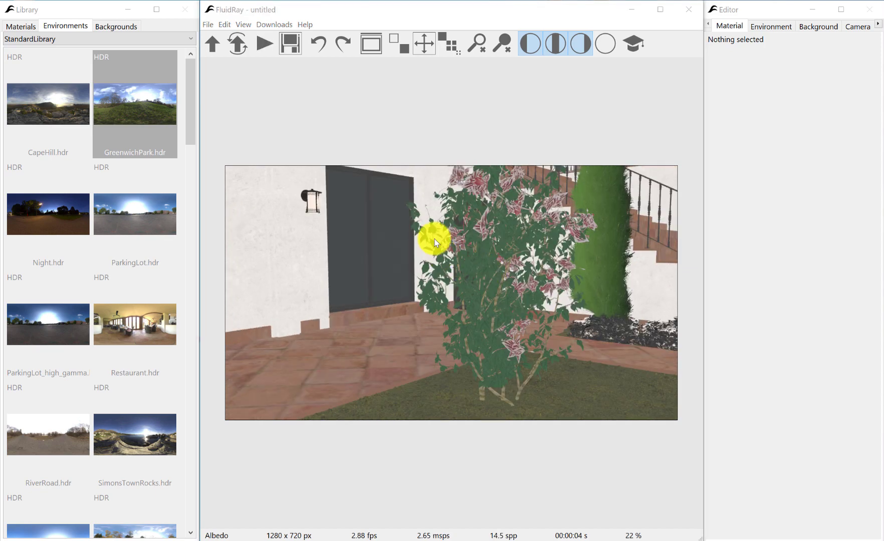
Zoom to extents, then select and frame the wooden deck beside the pool
{"action": "left_click", "coordinate": [478, 46]}
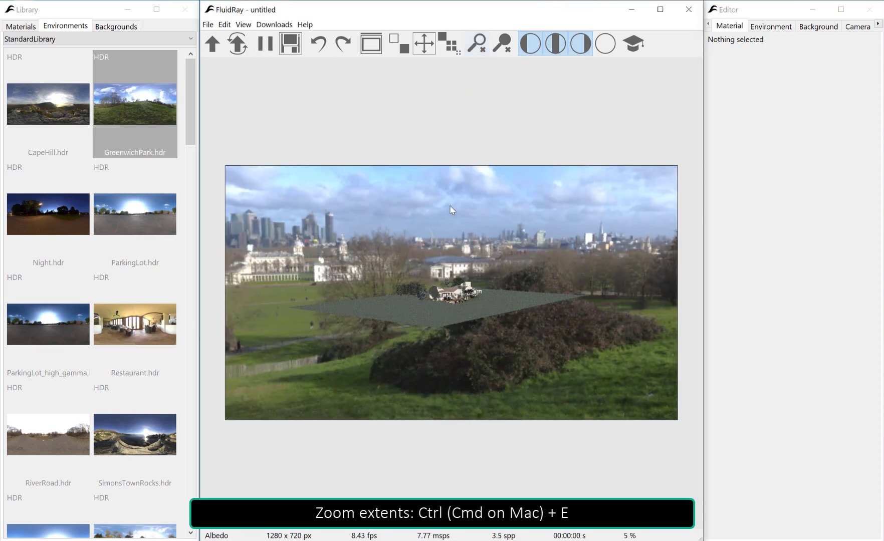
{"action": "left_click_drag", "start_coordinate": [455, 309], "coordinate": [440, 365]}
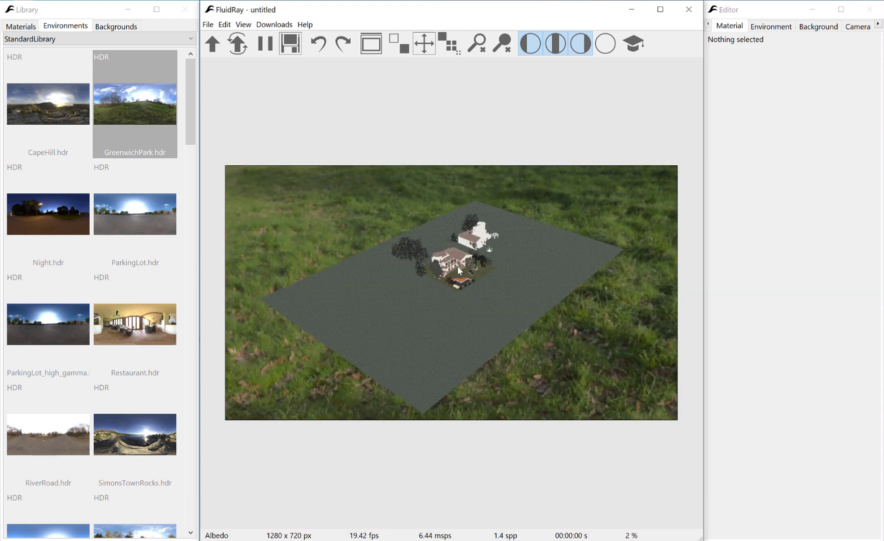
{"action": "left_click", "coordinate": [480, 80]}
{"action": "left_click", "coordinate": [502, 44]}
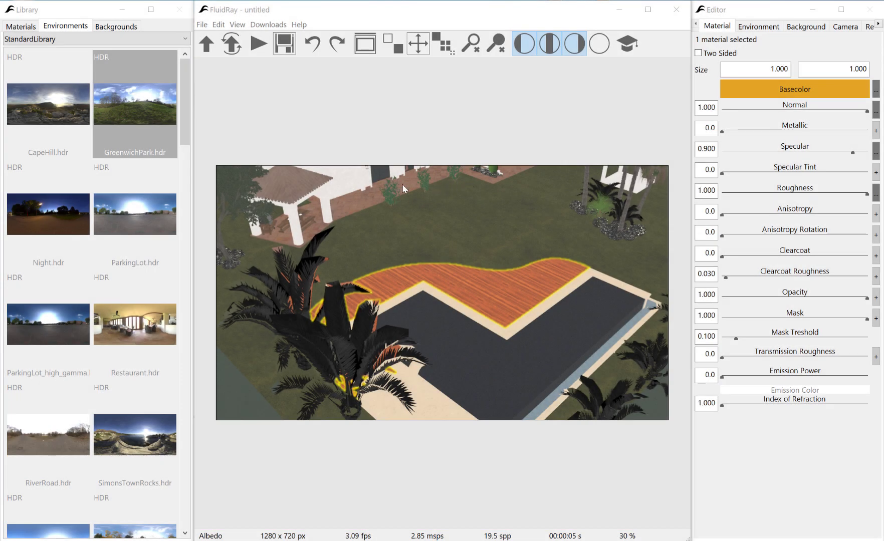
{"action": "left_click", "coordinate": [367, 48]}
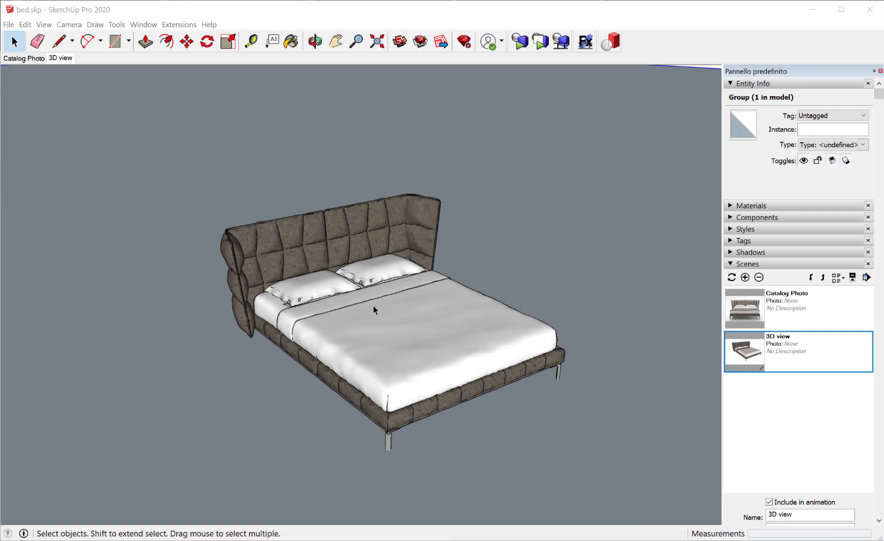
Orbit the bed to a higher angle and import the bed model into FluidRay
{"action": "key", "text": "o"}
{"action": "left_click_drag", "start_coordinate": [374, 294], "coordinate": [403, 363]}
{"action": "key", "text": "space"}
{"action": "scroll", "coordinate": [404, 366], "scroll_direction": "up", "scroll_amount": 4}
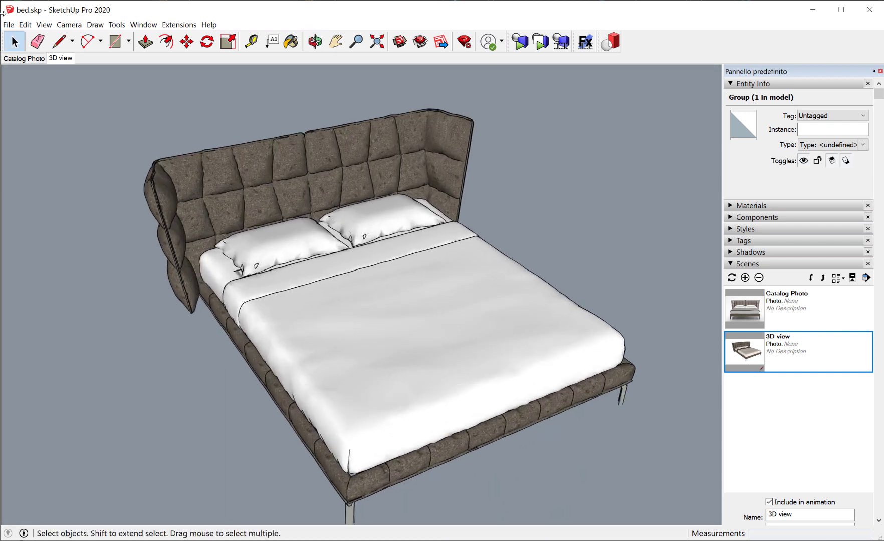
{"action": "left_click", "coordinate": [8, 24]}
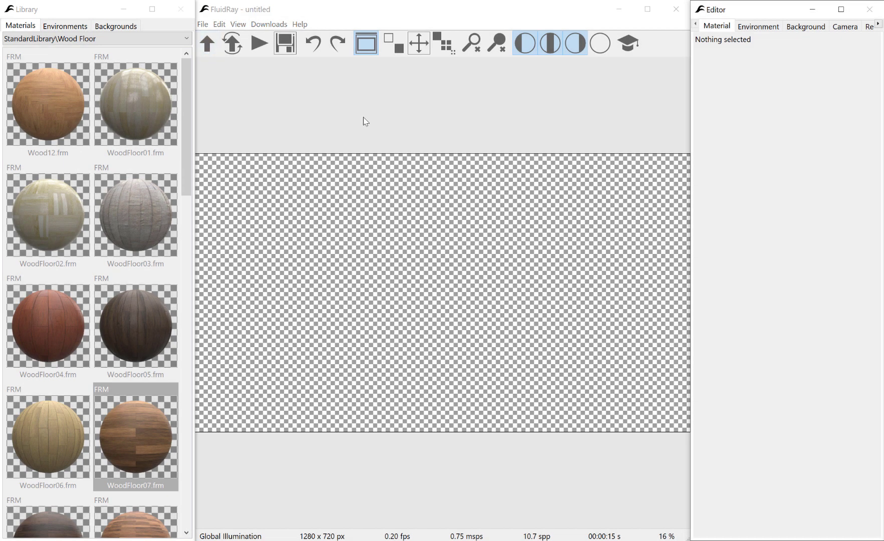
{"action": "left_click", "coordinate": [207, 44]}
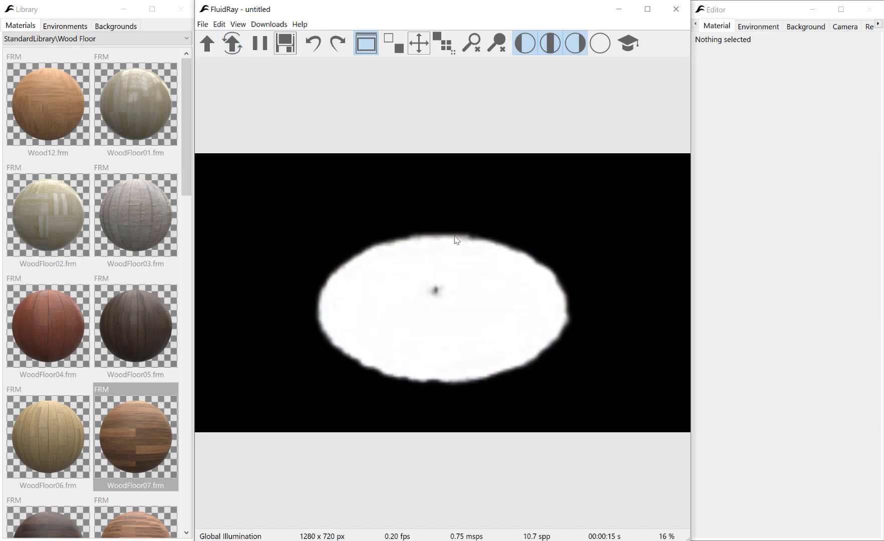
Select the bed mattress, zoom to it, and orbit in for a closer view
{"action": "left_click", "coordinate": [434, 289]}
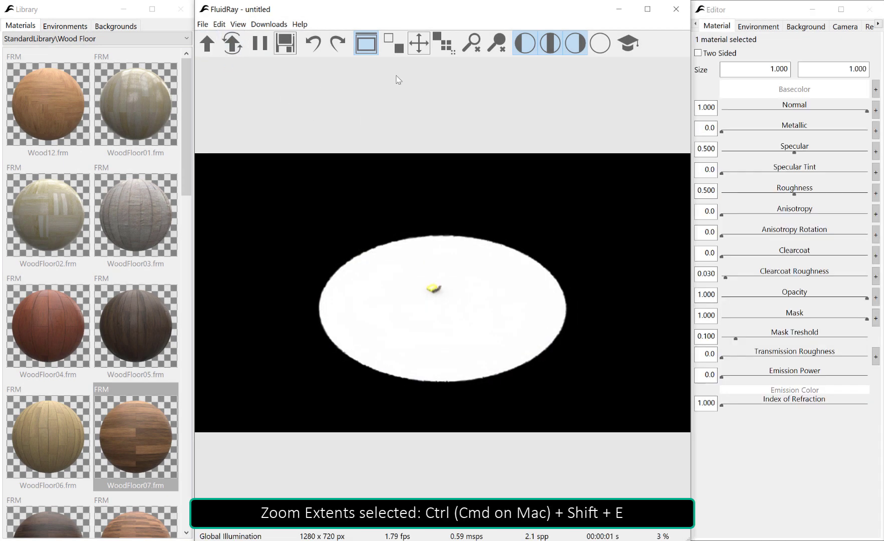
{"action": "left_click", "coordinate": [493, 51]}
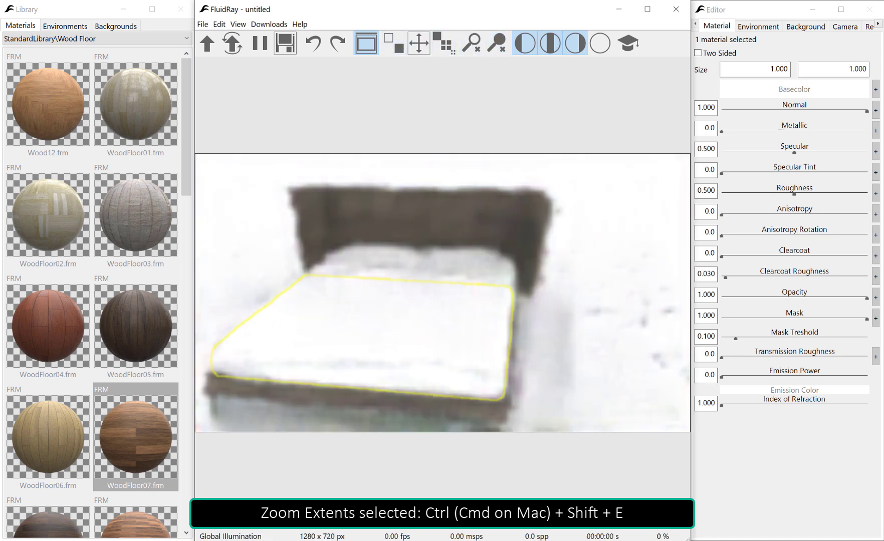
{"action": "left_click_drag", "start_coordinate": [297, 291], "coordinate": [515, 278]}
Apply Restaurant.hdr from the environment library as the scene lighting
{"action": "left_click", "coordinate": [79, 33]}
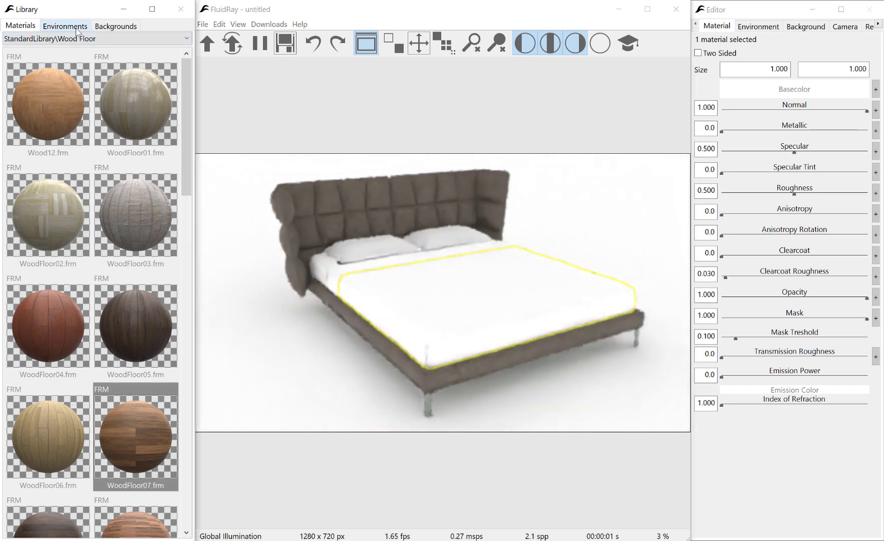
{"action": "left_click", "coordinate": [65, 26]}
{"action": "left_click_drag", "start_coordinate": [135, 323], "coordinate": [702, 66]}
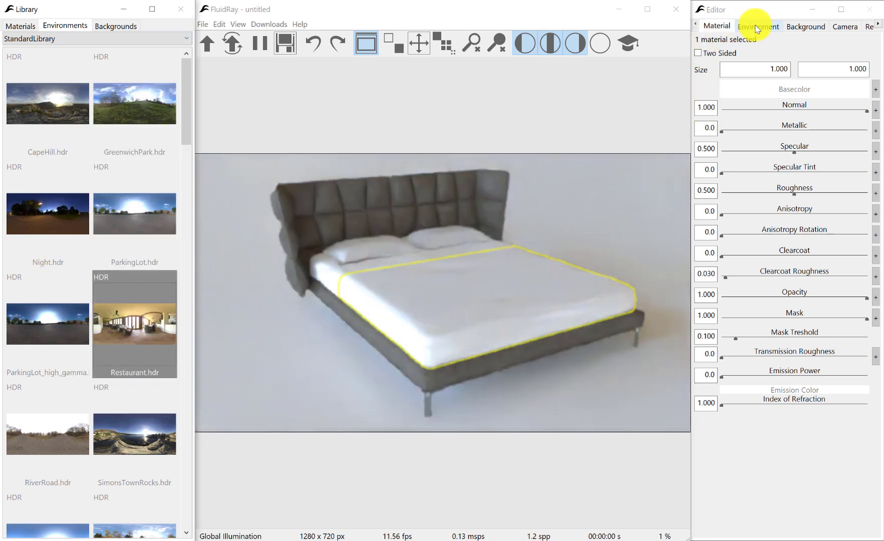
Set the environment gain to 1.500 and apply the dark WoodFloor05 wood to the floor
{"action": "left_click", "coordinate": [737, 25]}
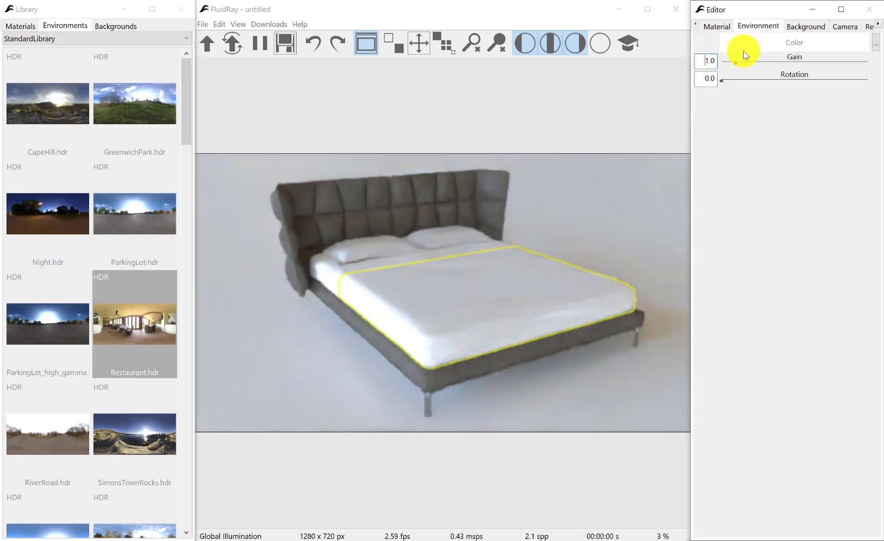
{"action": "left_click", "coordinate": [778, 99]}
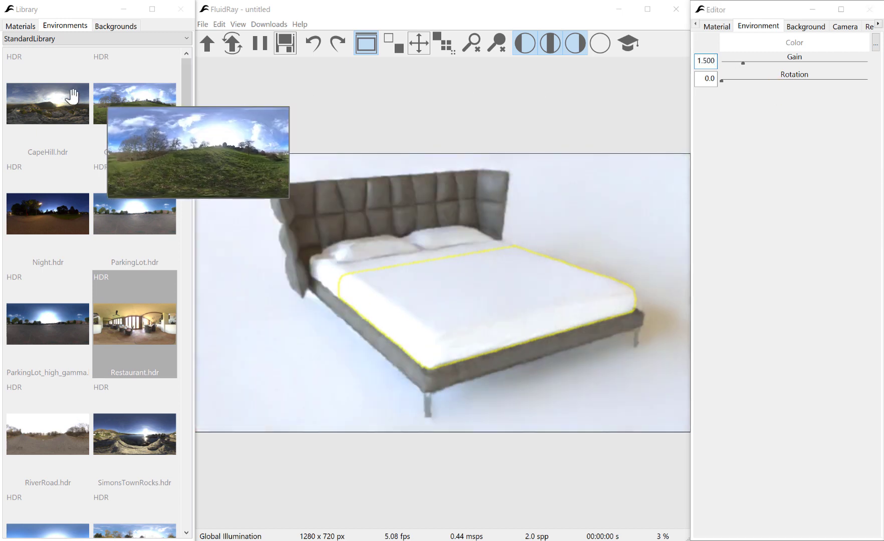
{"action": "left_click", "coordinate": [22, 32]}
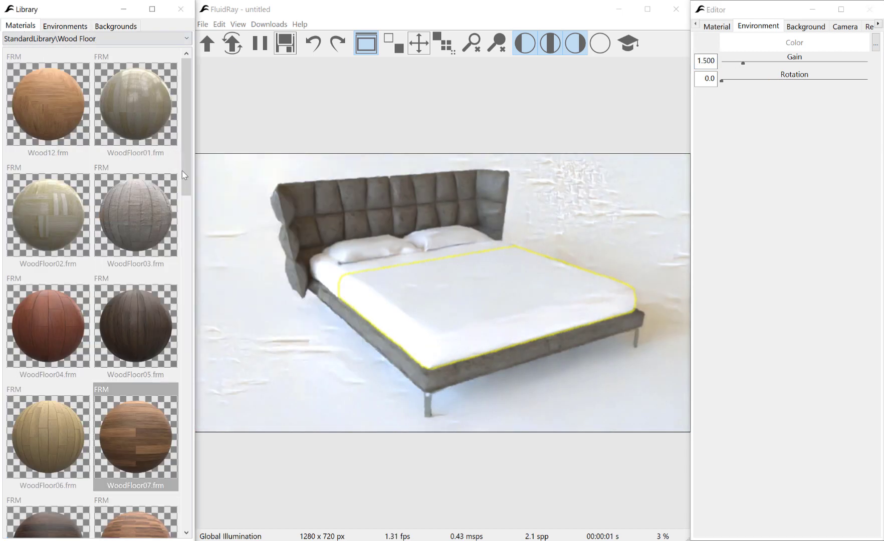
{"action": "mouse_move", "coordinate": [144, 465]}
{"action": "left_click_drag", "start_coordinate": [142, 326], "coordinate": [321, 354]}
{"action": "left_click_drag", "start_coordinate": [230, 331], "coordinate": [233, 335]}
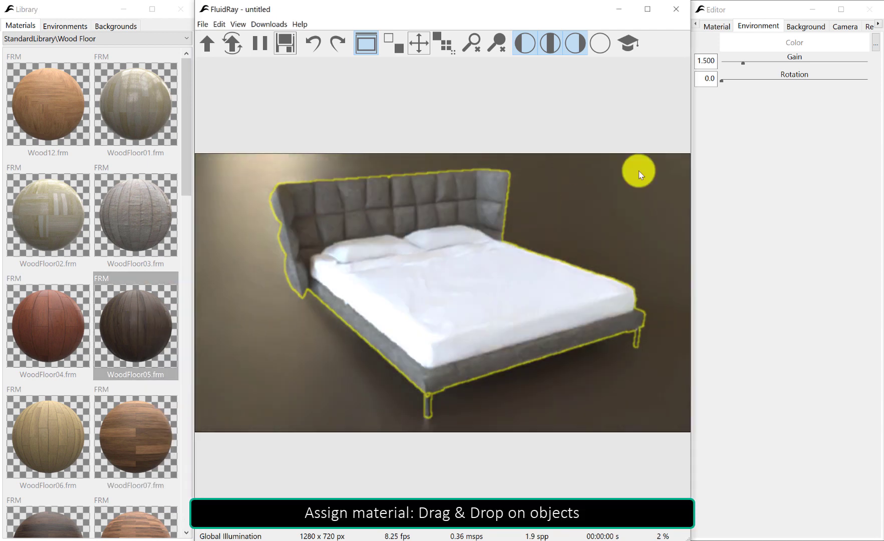
Set the floor material's texture size to 100 by 100 and deselect to view the render
{"action": "left_click", "coordinate": [712, 25]}
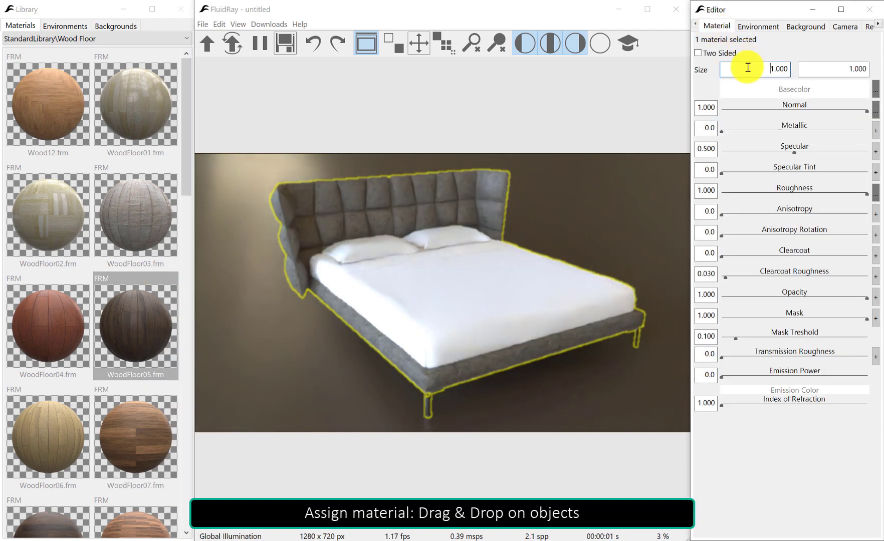
{"action": "type", "text": "10"}
{"action": "key", "text": "Return"}
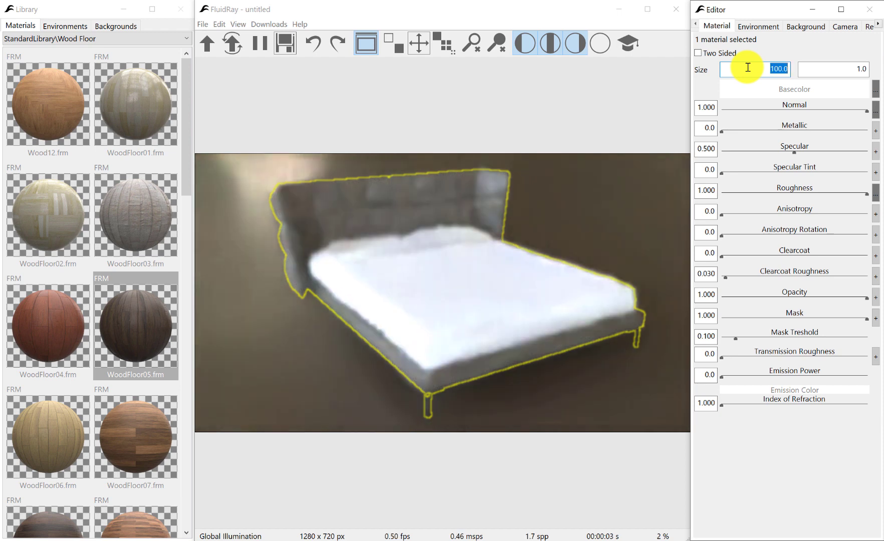
{"action": "left_click", "coordinate": [833, 71]}
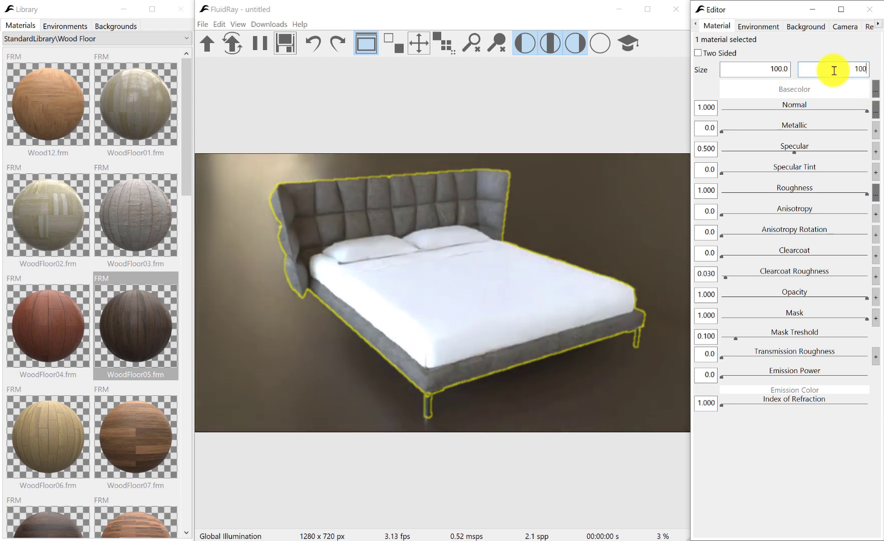
{"action": "key", "text": "Return"}
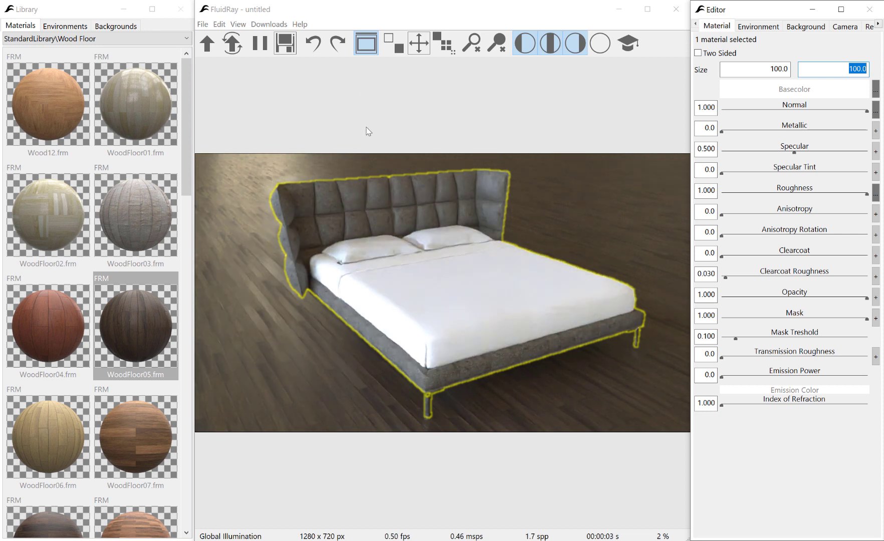
{"action": "left_click", "coordinate": [398, 472]}
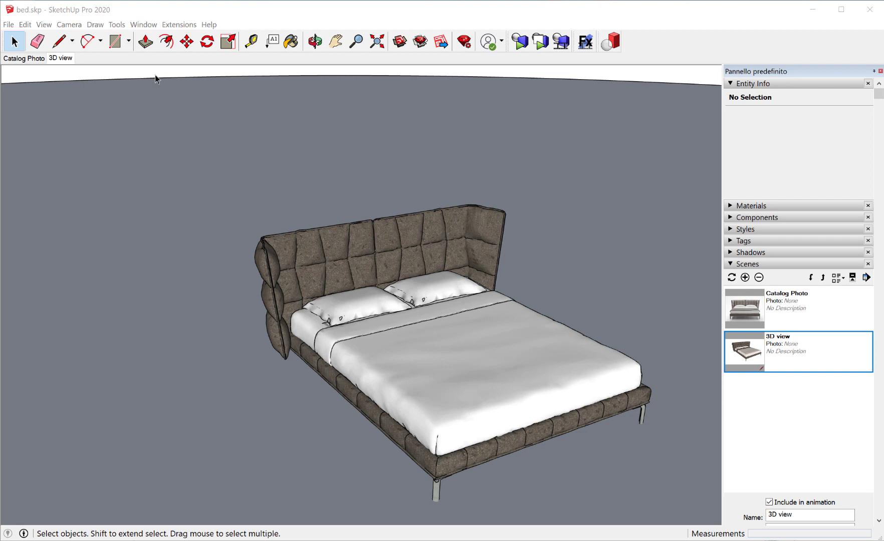
Unhide all geometry, orbit closer to the wall lamps above the headboard, and save bed.skp
{"action": "left_click", "coordinate": [25, 25]}
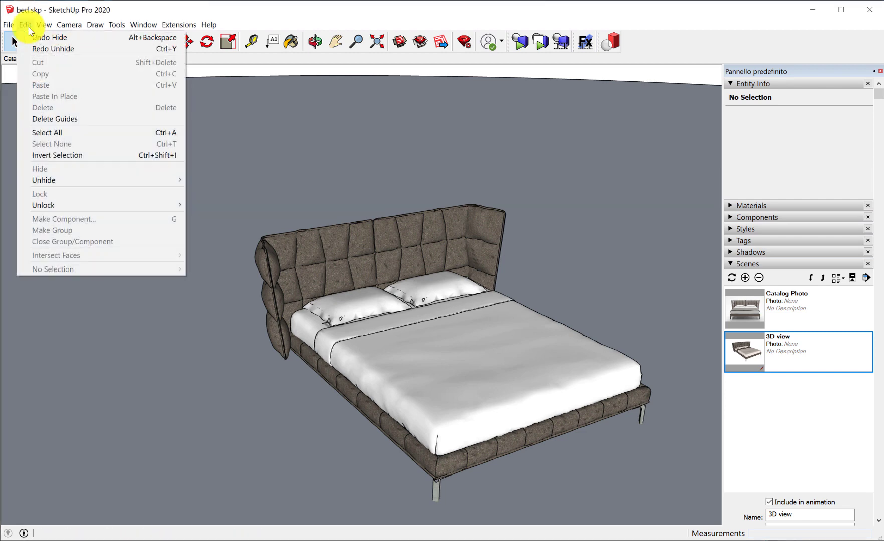
{"action": "mouse_move", "coordinate": [65, 178]}
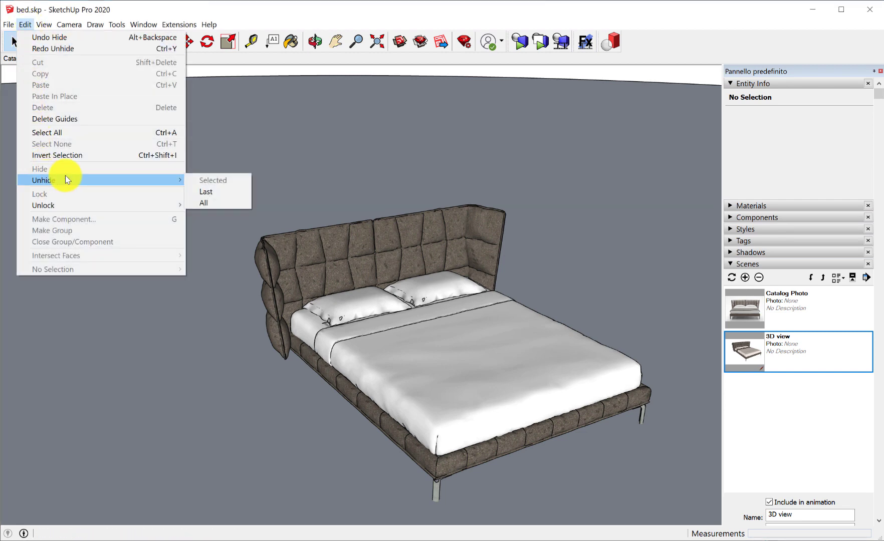
{"action": "left_click", "coordinate": [224, 203]}
{"action": "scroll", "coordinate": [396, 196], "scroll_direction": "up", "scroll_amount": 5}
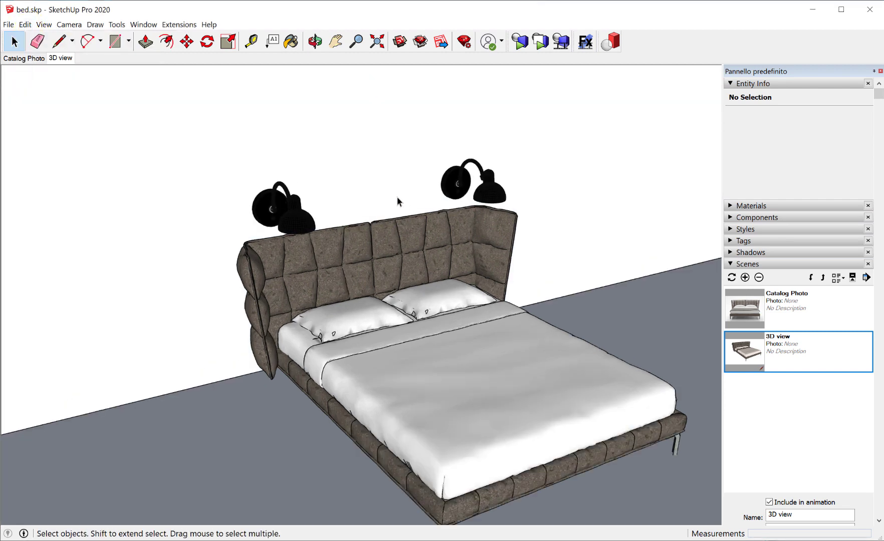
{"action": "middle_click_drag", "start_coordinate": [396, 181], "coordinate": [437, 240]}
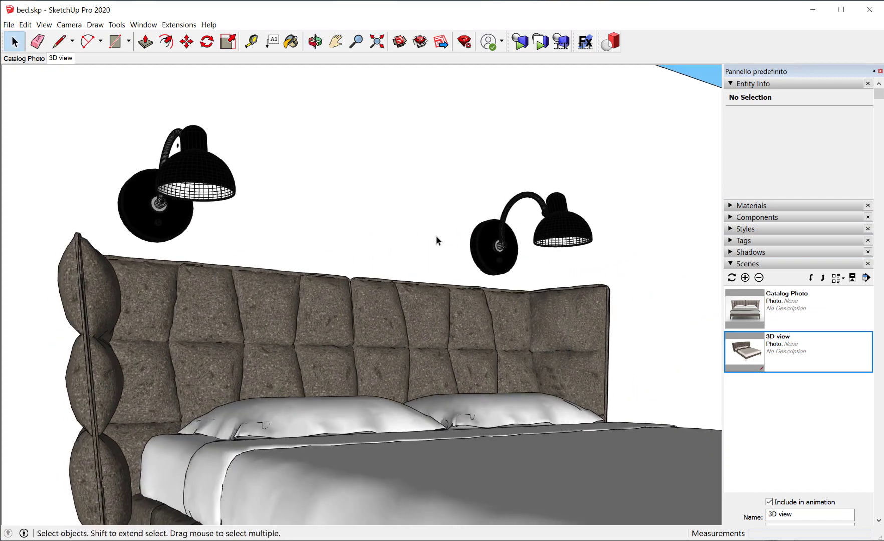
{"action": "left_click", "coordinate": [9, 24]}
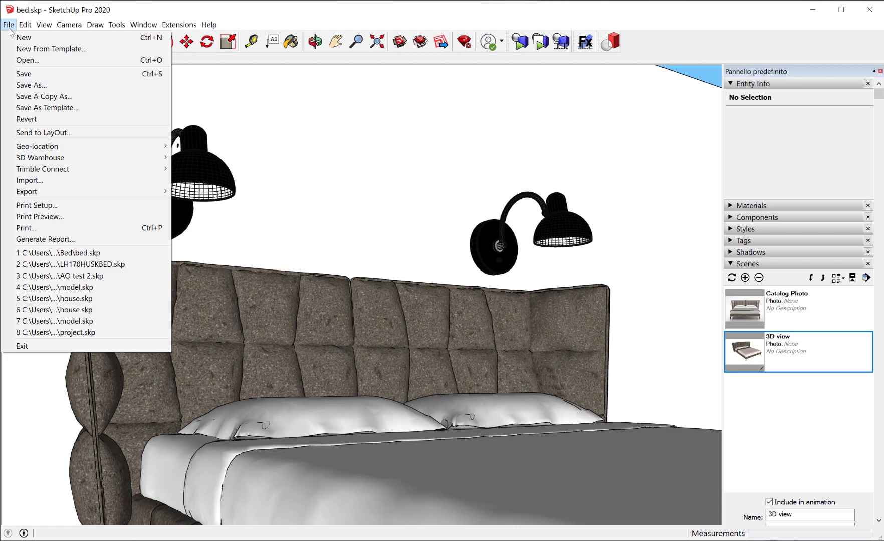
{"action": "left_click", "coordinate": [25, 77]}
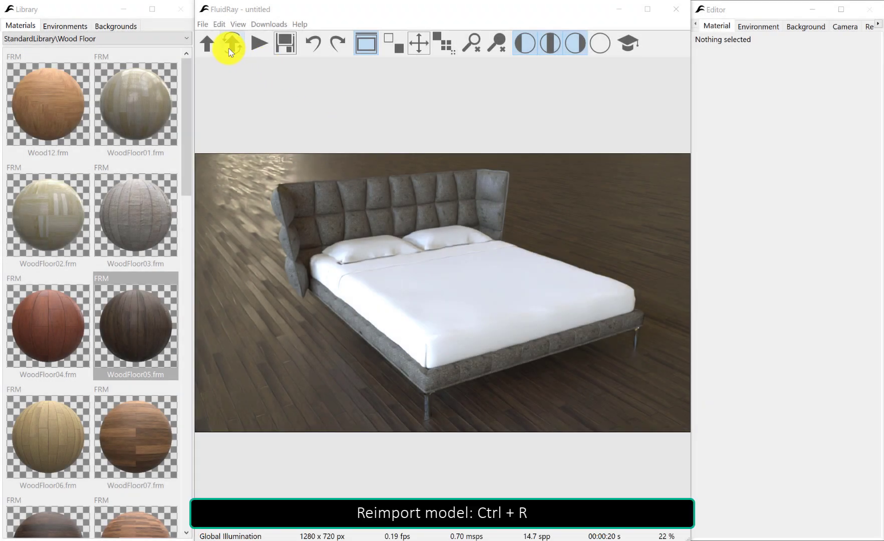
Reimport the updated bed model so its wall lamps appear in the render
{"action": "left_click", "coordinate": [230, 50]}
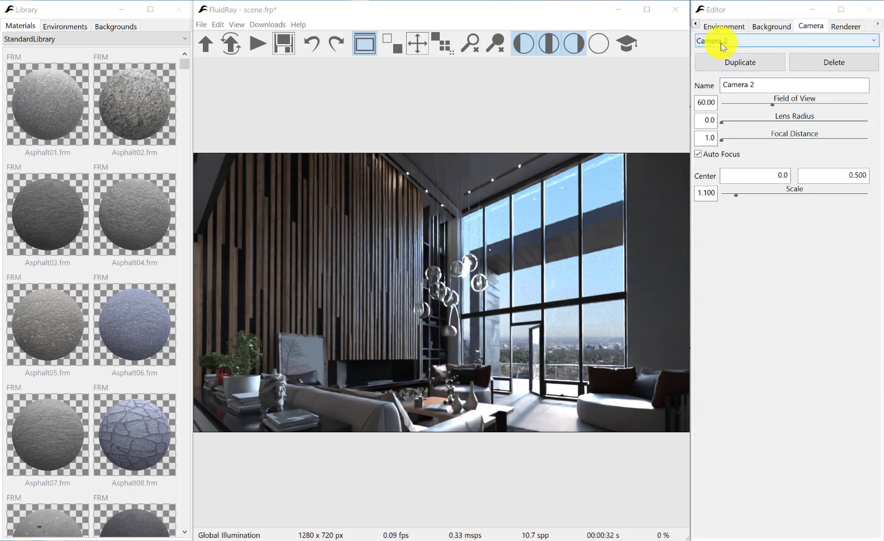
Switch to the Camera 1 - Copy - Copy view and select the white sofa, chaise and cushions
{"action": "left_click", "coordinate": [723, 45]}
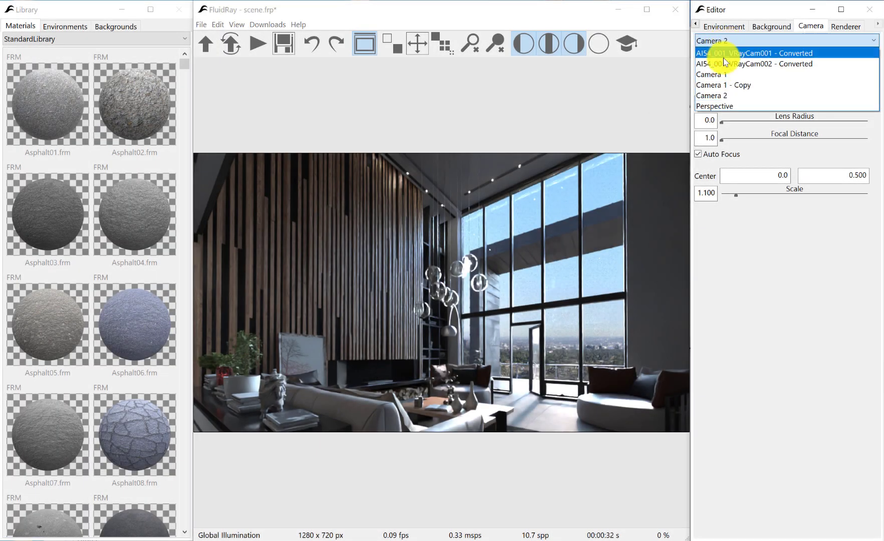
{"action": "left_click", "coordinate": [725, 76]}
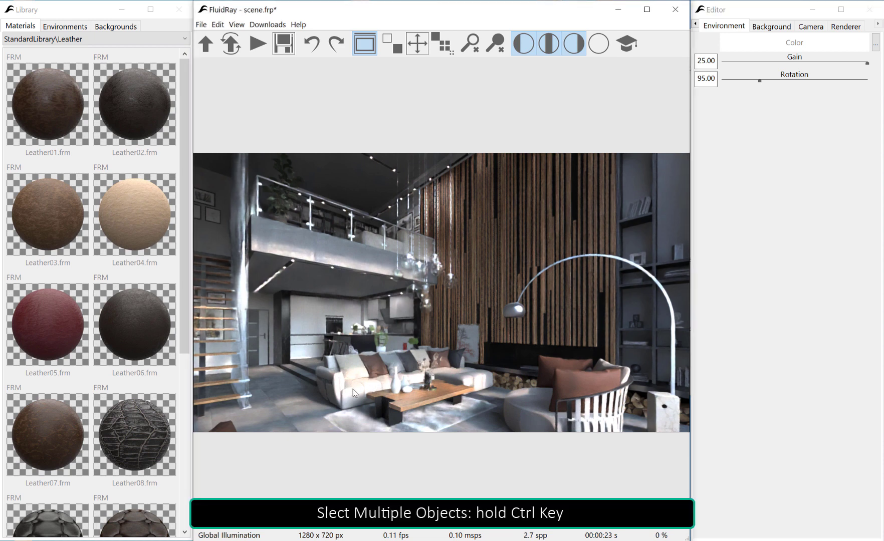
{"action": "left_click", "coordinate": [355, 391]}
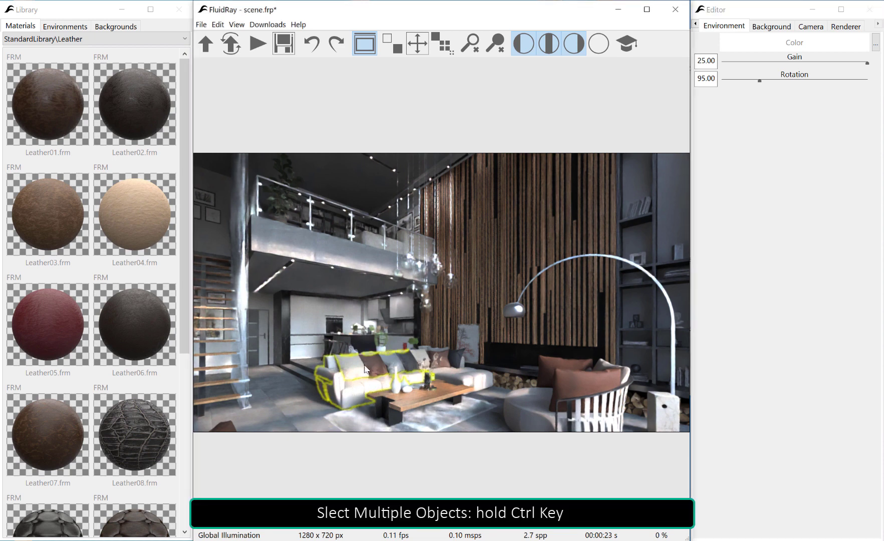
{"action": "left_click", "coordinate": [452, 364], "text": "ctrl"}
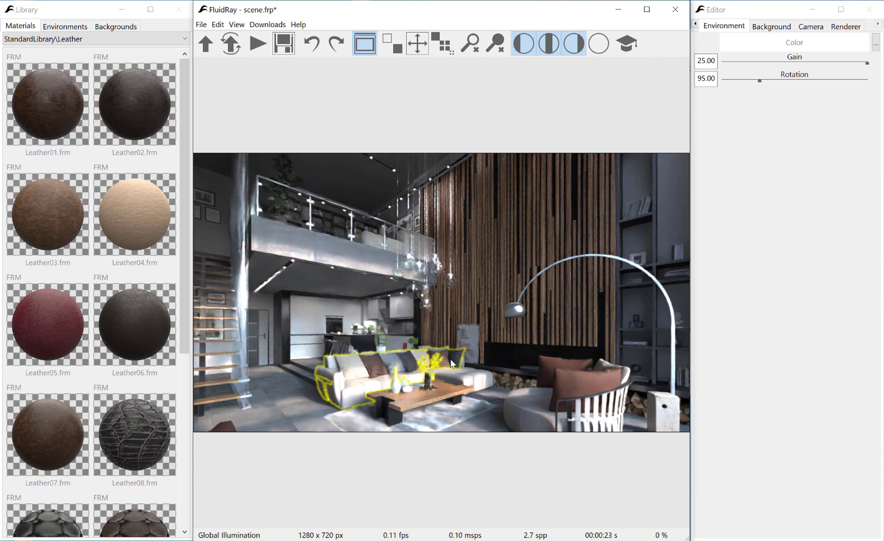
{"action": "left_click", "coordinate": [481, 382], "text": "ctrl"}
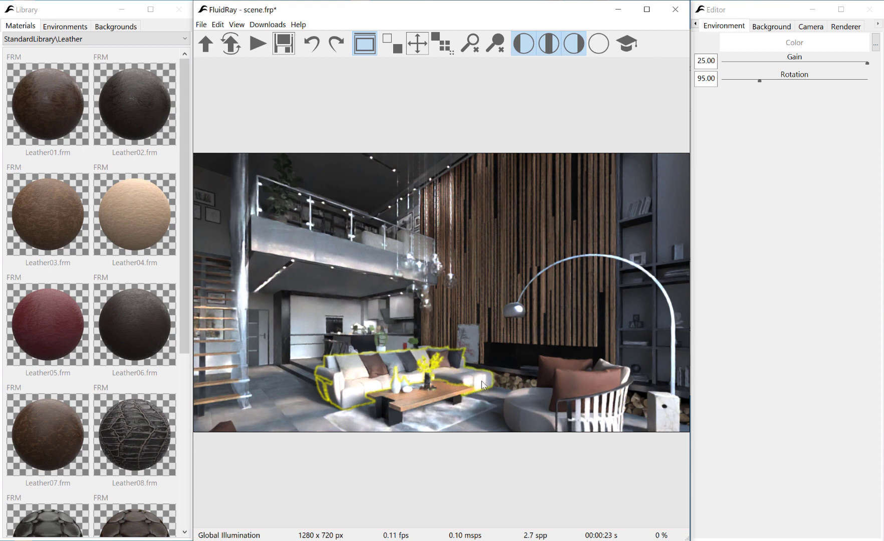
{"action": "left_click_drag", "start_coordinate": [483, 385], "coordinate": [424, 349]}
{"action": "left_click", "coordinate": [217, 25]}
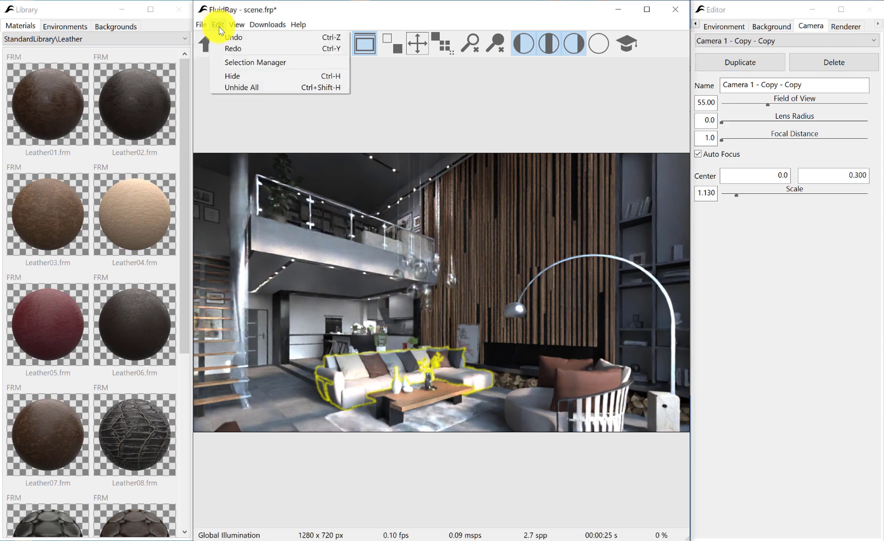
Save the selected sofa parts as a selection set named 'Couch 01' and reselect the couch from it
{"action": "left_click", "coordinate": [234, 62]}
{"action": "left_click", "coordinate": [114, 469]}
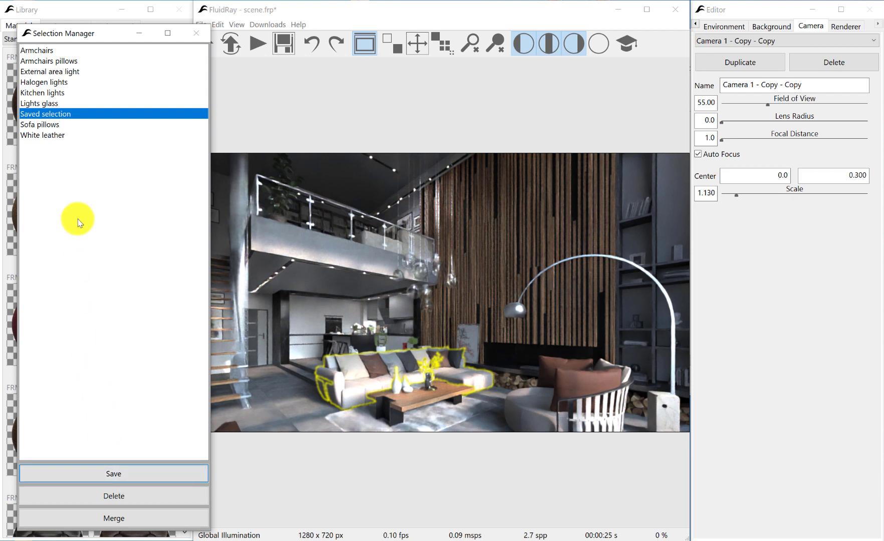
{"action": "double_click", "coordinate": [50, 113]}
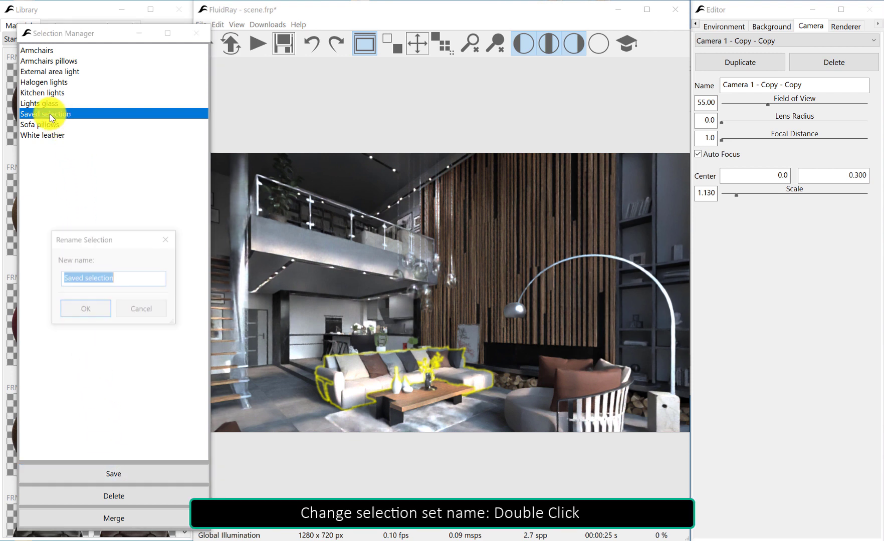
{"action": "type", "text": "Couch 01"}
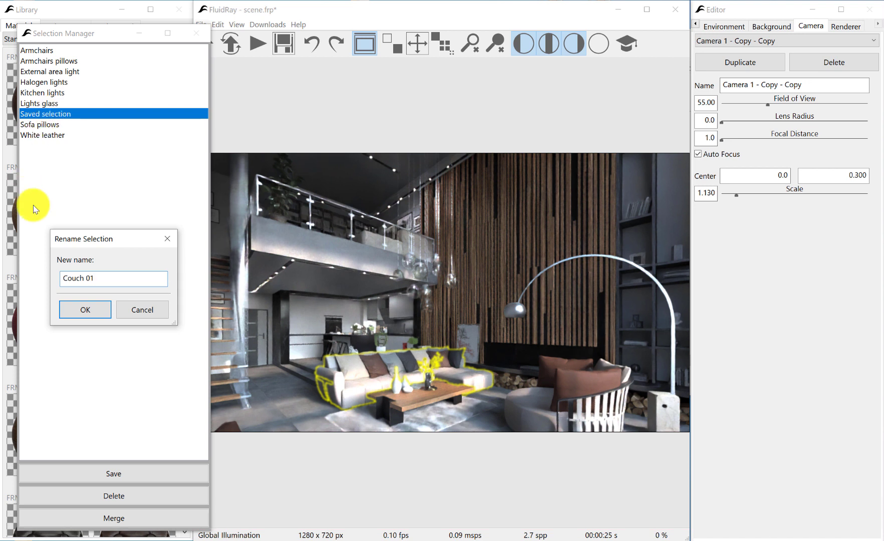
{"action": "left_click", "coordinate": [84, 309]}
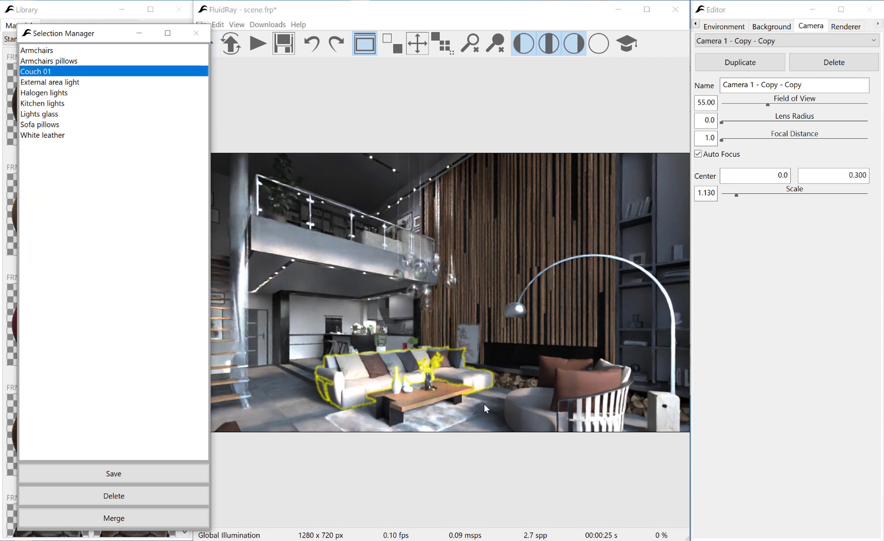
{"action": "left_click", "coordinate": [486, 429]}
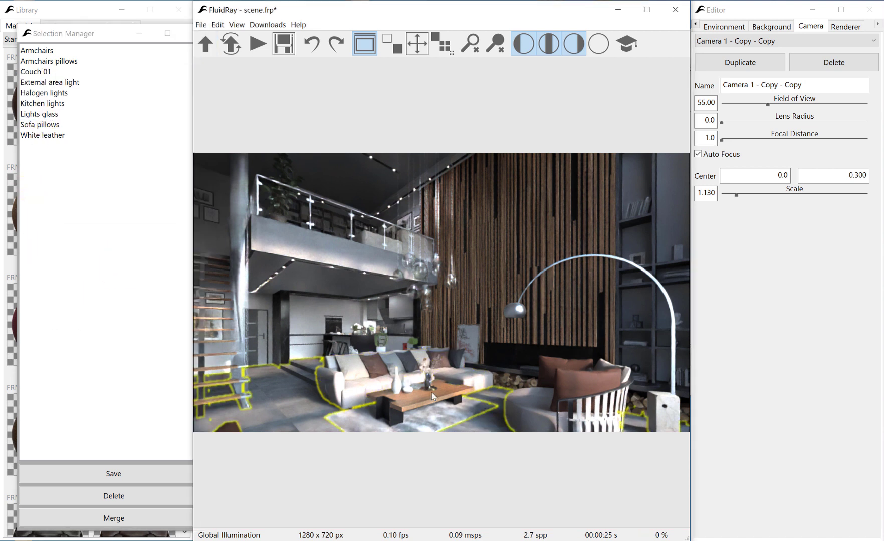
{"action": "left_click", "coordinate": [48, 75]}
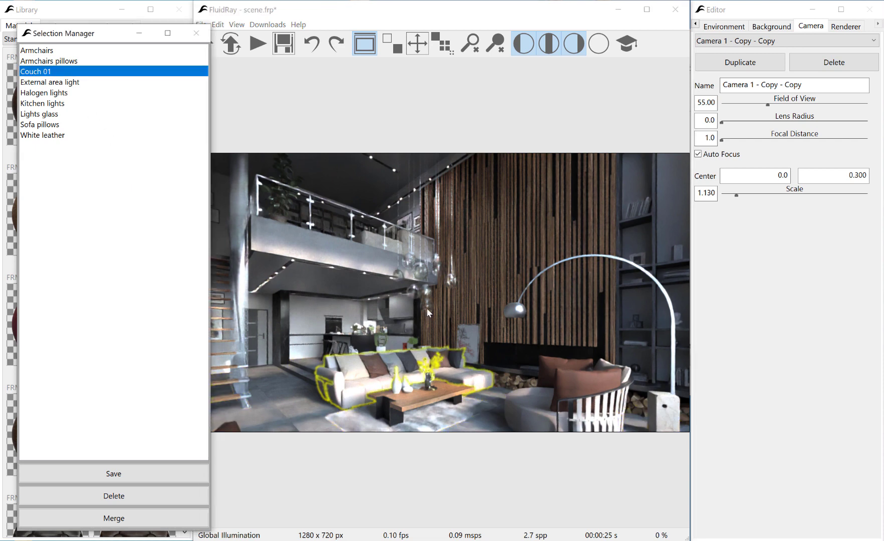
{"action": "left_click", "coordinate": [382, 380]}
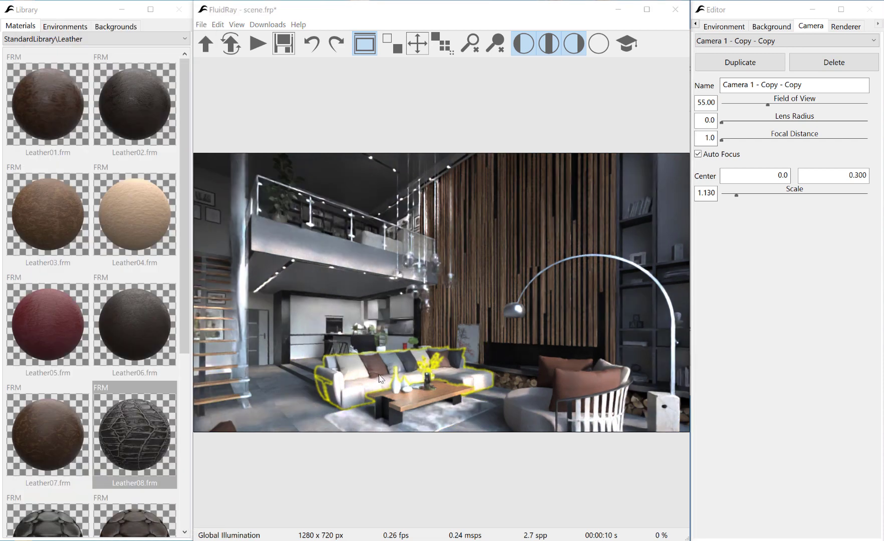
Assign the Leather08 crocodile leather material to the selected couch
{"action": "scroll", "coordinate": [381, 377], "scroll_direction": "up", "scroll_amount": 5}
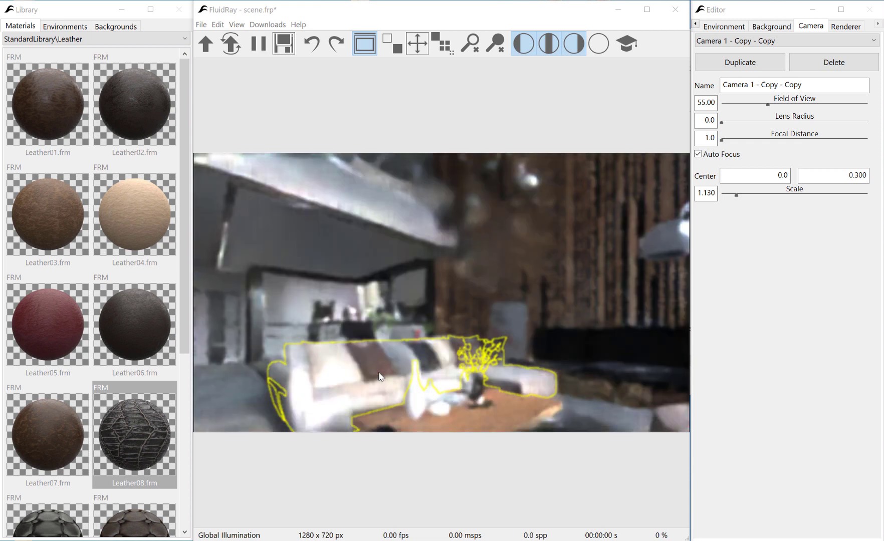
{"action": "scroll", "coordinate": [381, 371], "scroll_direction": "up", "scroll_amount": 3}
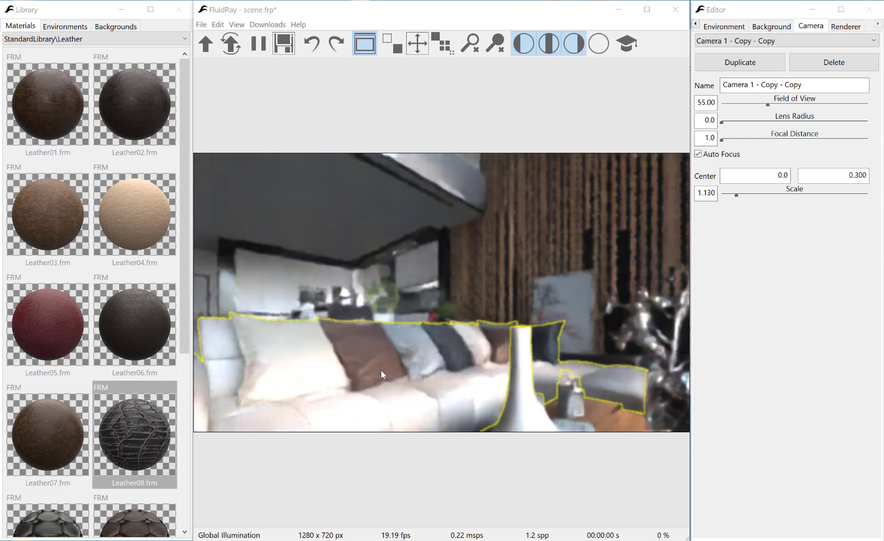
{"action": "scroll", "coordinate": [388, 404], "scroll_direction": "up", "scroll_amount": 3}
{"action": "scroll", "coordinate": [386, 405], "scroll_direction": "down", "scroll_amount": 3}
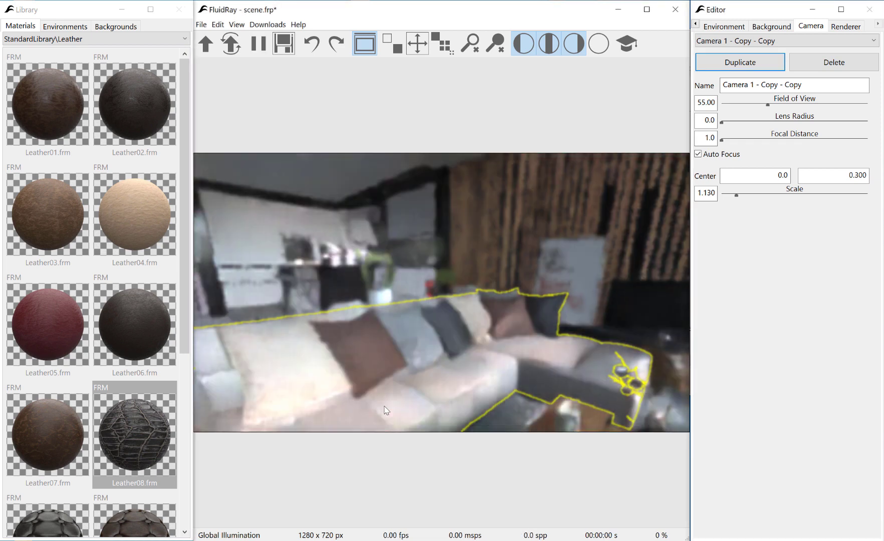
{"action": "scroll", "coordinate": [217, 408], "scroll_direction": "up", "scroll_amount": 2}
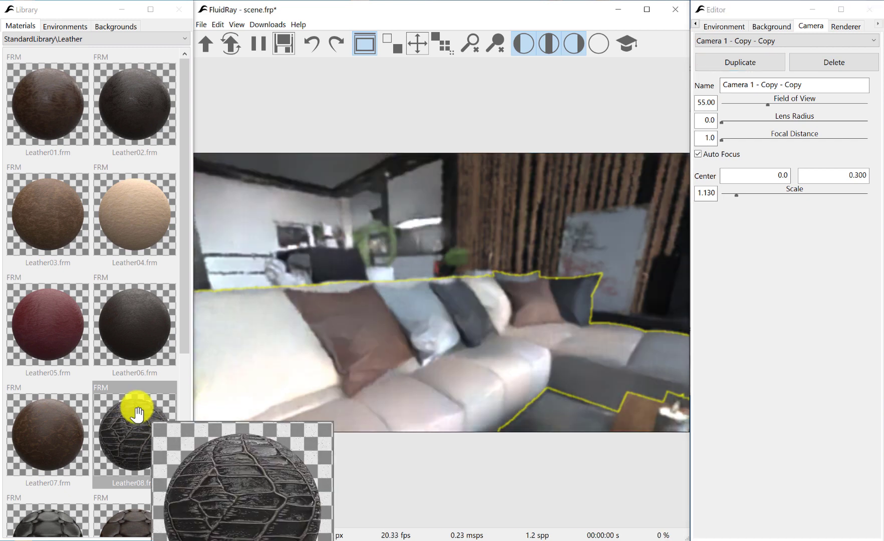
{"action": "right_click", "coordinate": [136, 407]}
{"action": "left_click", "coordinate": [166, 413]}
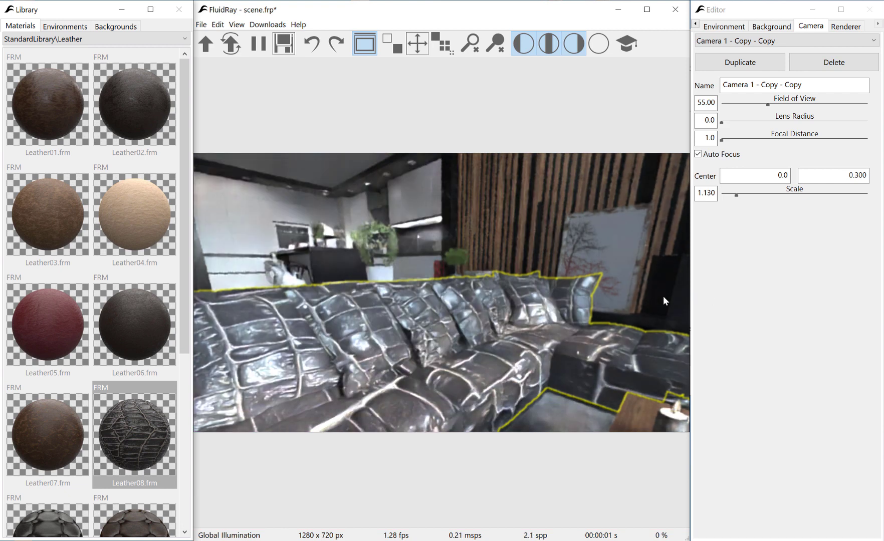
Set the couch material's texture Size X and Size Y to 0.1
{"action": "left_click", "coordinate": [698, 25]}
{"action": "left_click", "coordinate": [702, 28]}
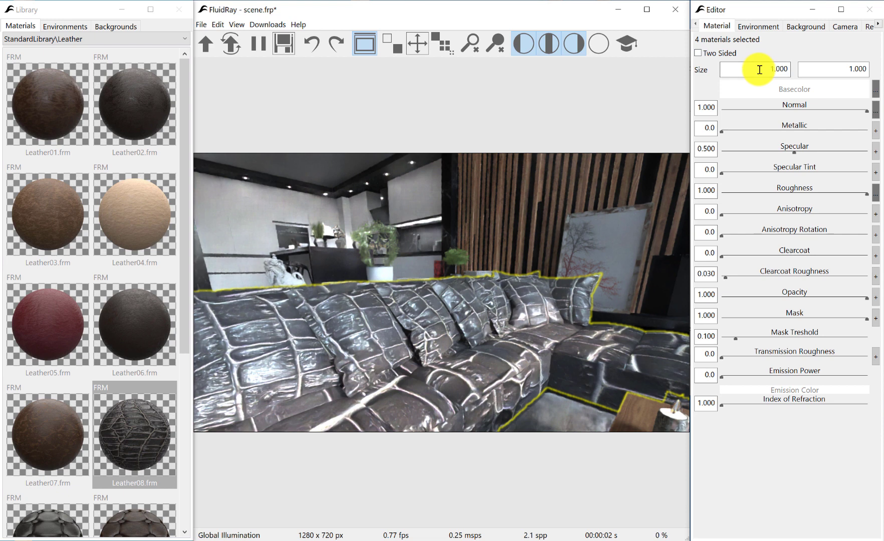
{"action": "left_click", "coordinate": [757, 69]}
{"action": "type", "text": "0.1"}
{"action": "key", "text": "Return"}
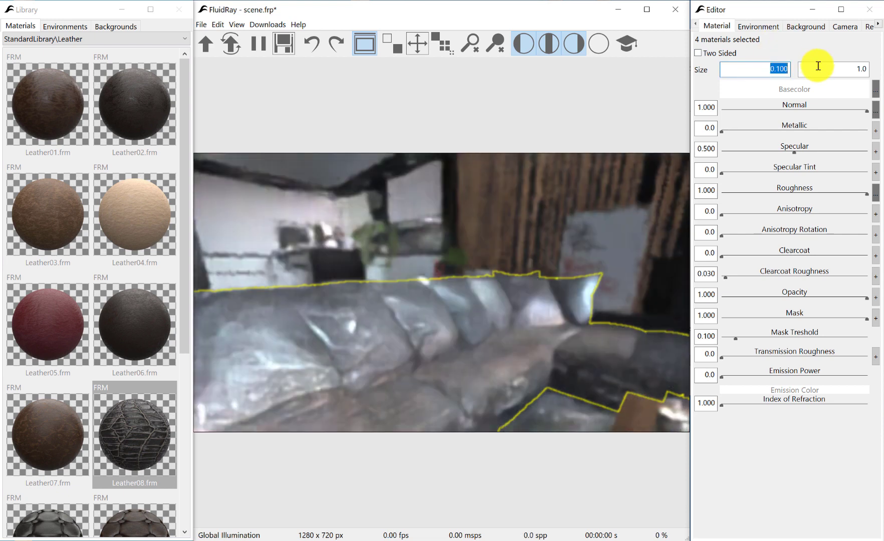
{"action": "left_click", "coordinate": [816, 67]}
{"action": "type", "text": "0.1"}
{"action": "key", "text": "Return"}
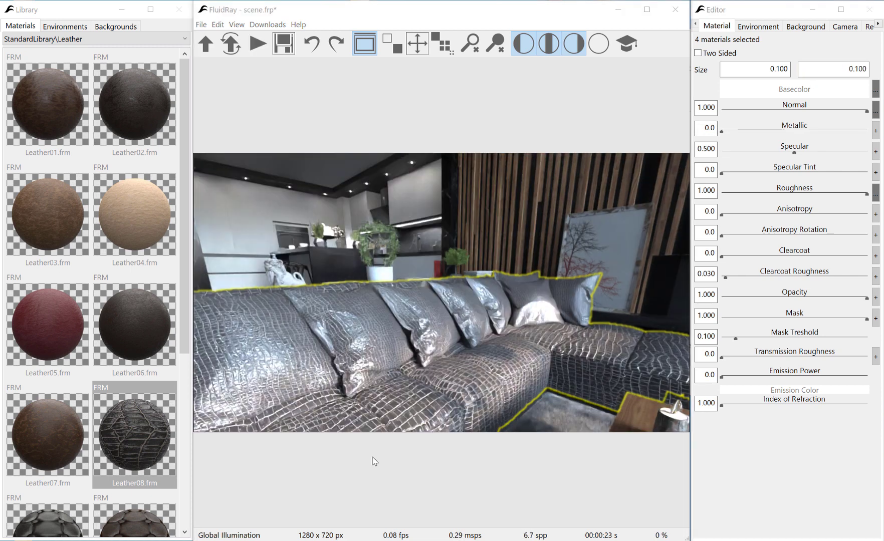
Apply Fabric09 to the front sofa pillows and Fabric07 to the back pillows
{"action": "left_click", "coordinate": [59, 38]}
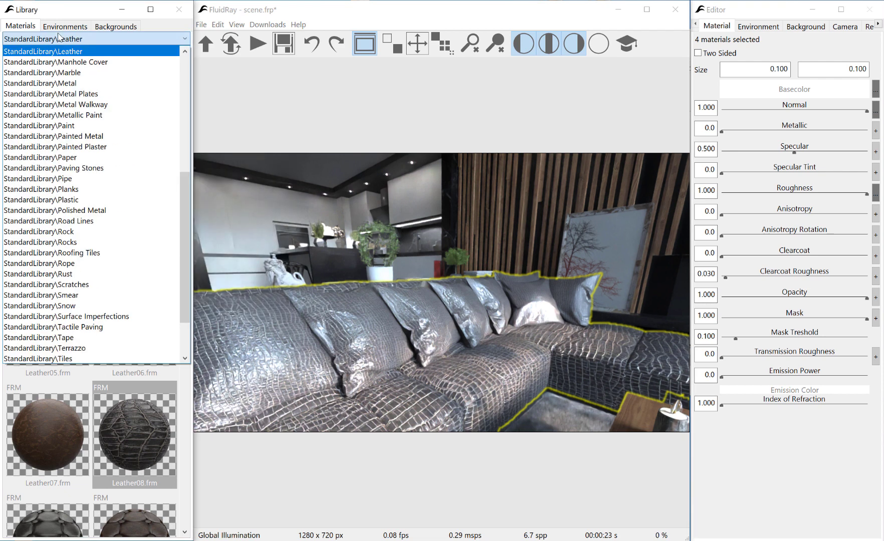
{"action": "scroll", "coordinate": [95, 123], "scroll_direction": "up", "scroll_amount": 5}
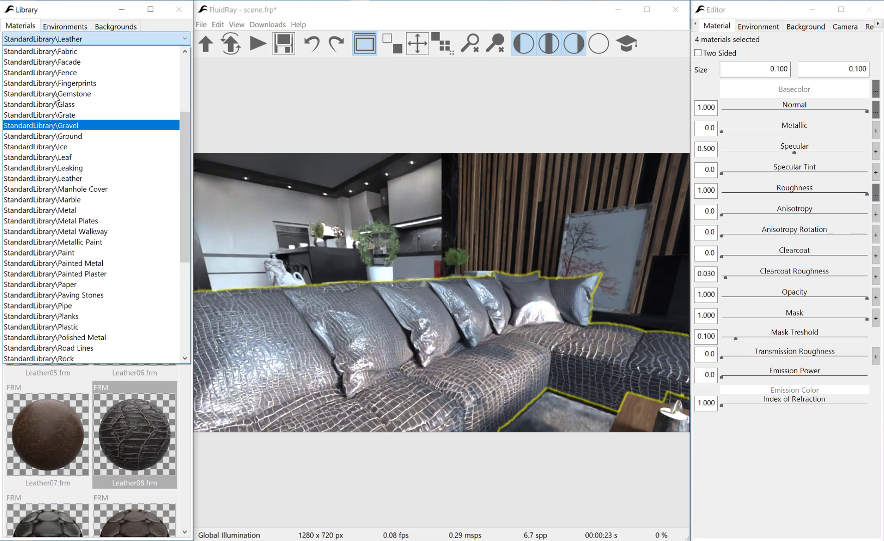
{"action": "left_click", "coordinate": [100, 81]}
{"action": "left_click_drag", "start_coordinate": [143, 435], "coordinate": [275, 362]}
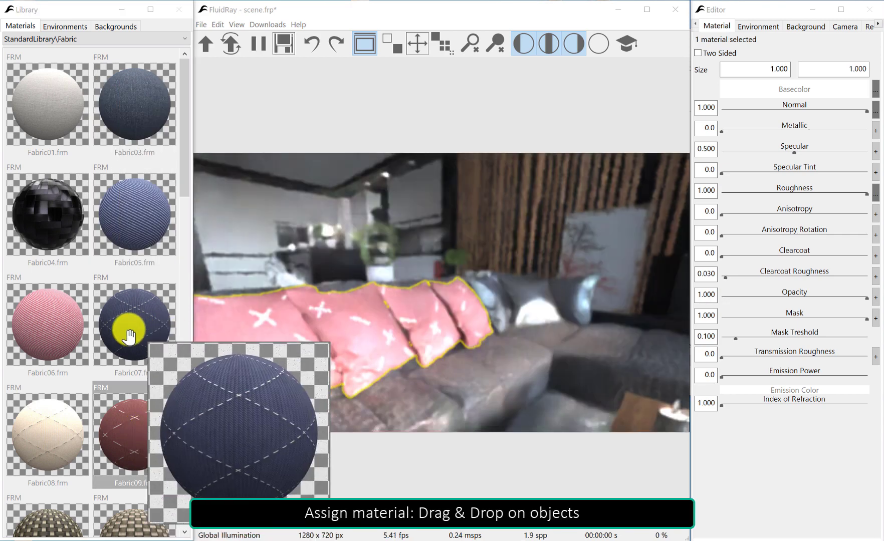
{"action": "left_click_drag", "start_coordinate": [124, 329], "coordinate": [529, 301]}
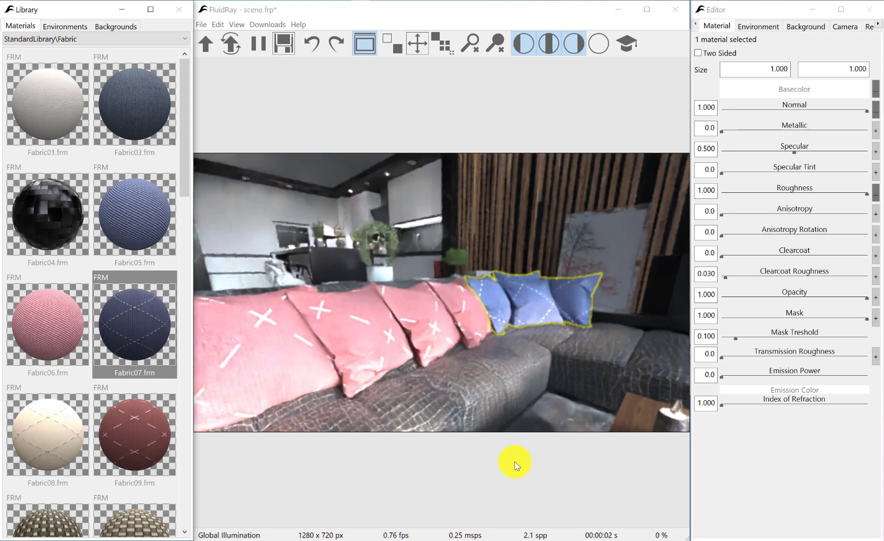
Apply brown Leather02 to the sofa and every part sharing its material
{"action": "left_click", "coordinate": [146, 39]}
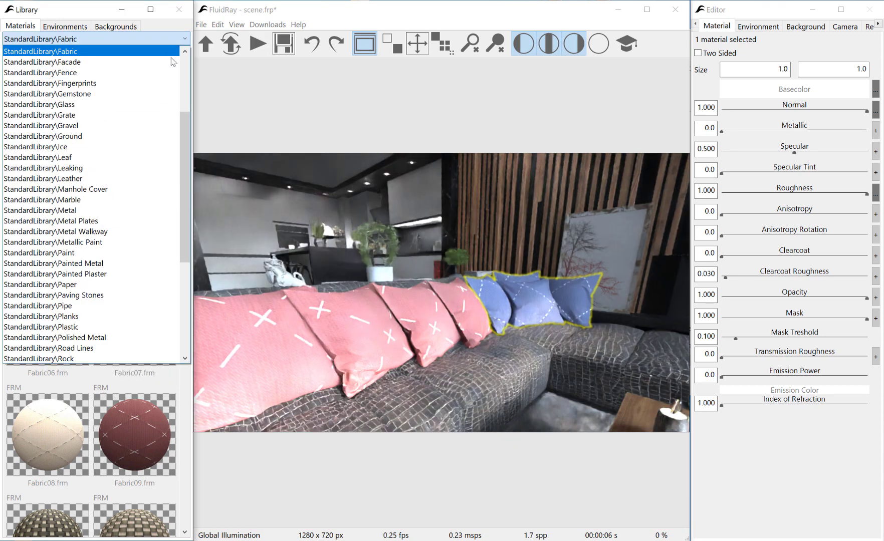
{"action": "left_click_drag", "start_coordinate": [184, 139], "coordinate": [184, 146]}
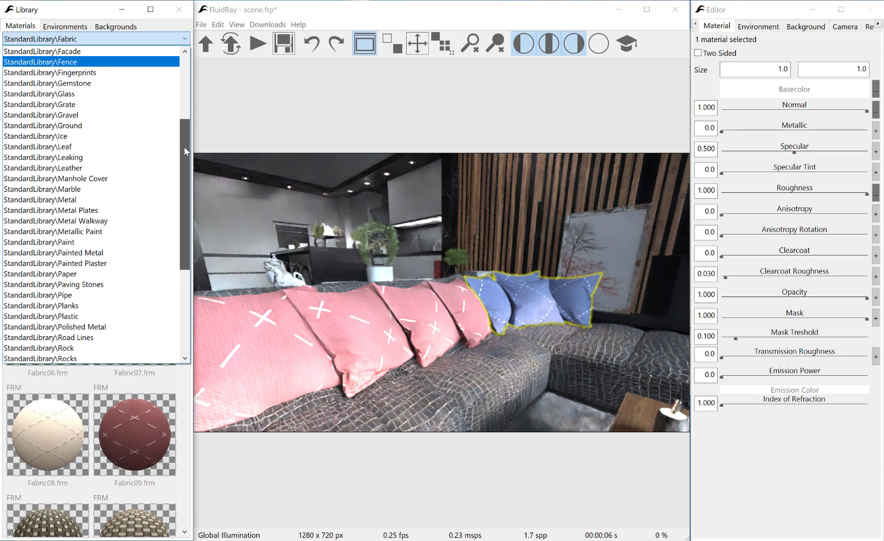
{"action": "left_click", "coordinate": [75, 168]}
{"action": "mouse_move", "coordinate": [177, 196]}
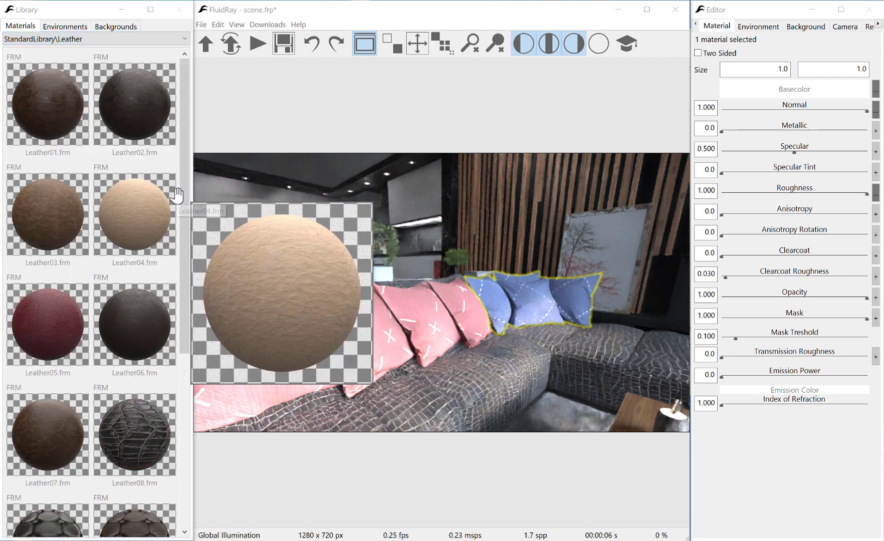
{"action": "mouse_move", "coordinate": [134, 113]}
{"action": "left_click_drag", "start_coordinate": [134, 113], "coordinate": [420, 414], "text": "shift"}
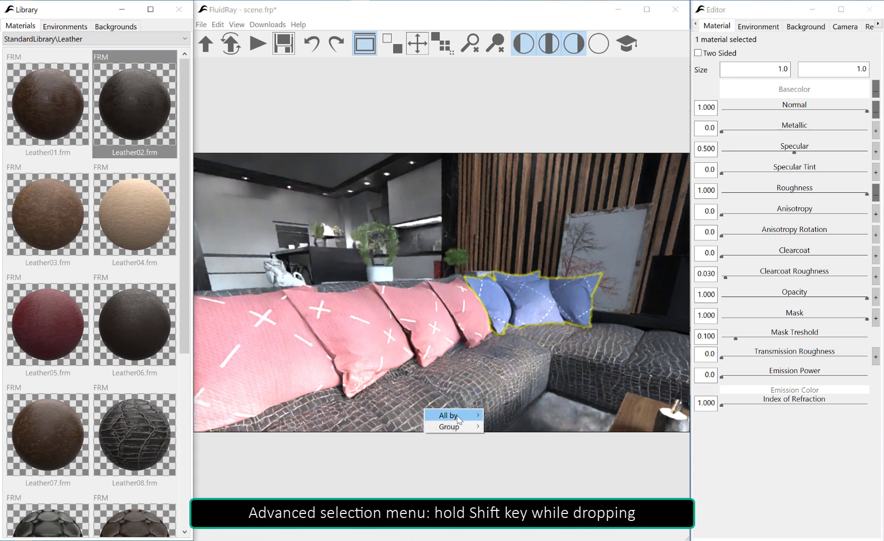
{"action": "mouse_move", "coordinate": [451, 416]}
{"action": "left_click", "coordinate": [501, 416]}
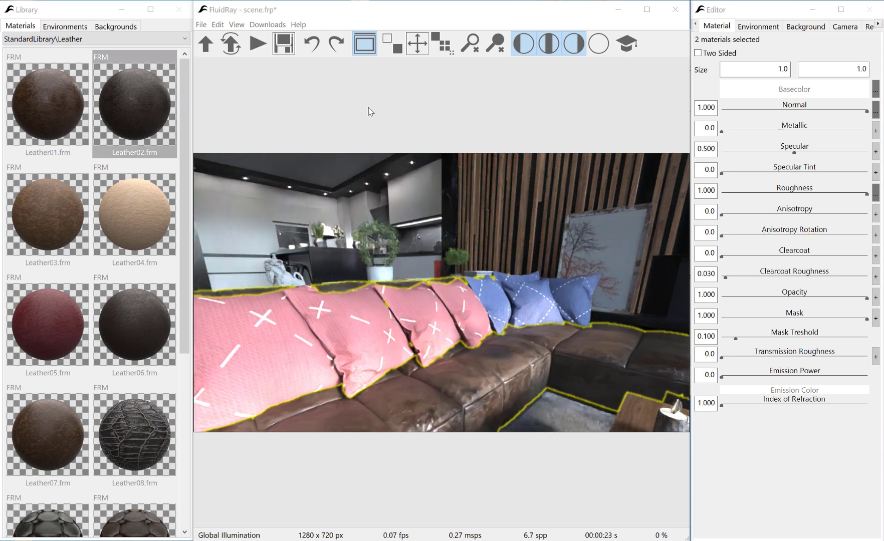
Clear the selection, then select all objects sharing the sofa's material
{"action": "left_click", "coordinate": [367, 110]}
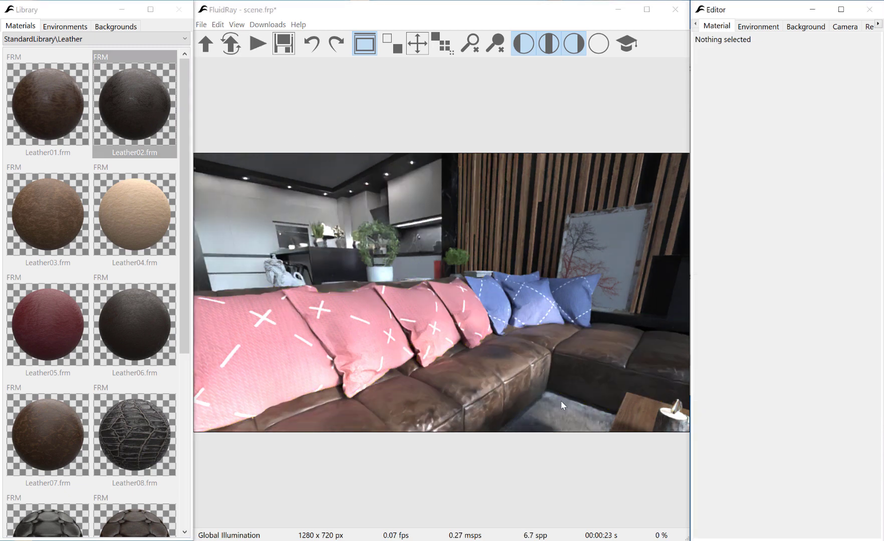
{"action": "right_click", "coordinate": [503, 358], "text": "shift"}
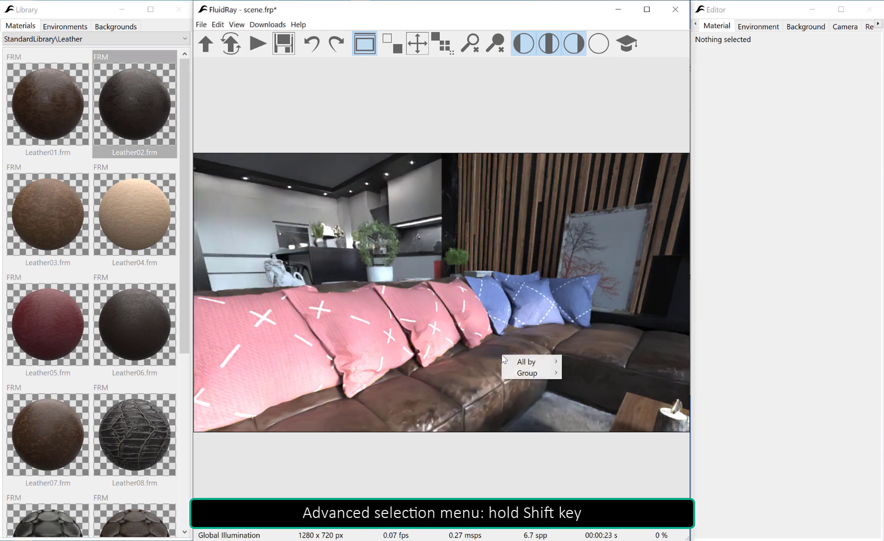
{"action": "mouse_move", "coordinate": [526, 362]}
{"action": "left_click", "coordinate": [600, 362]}
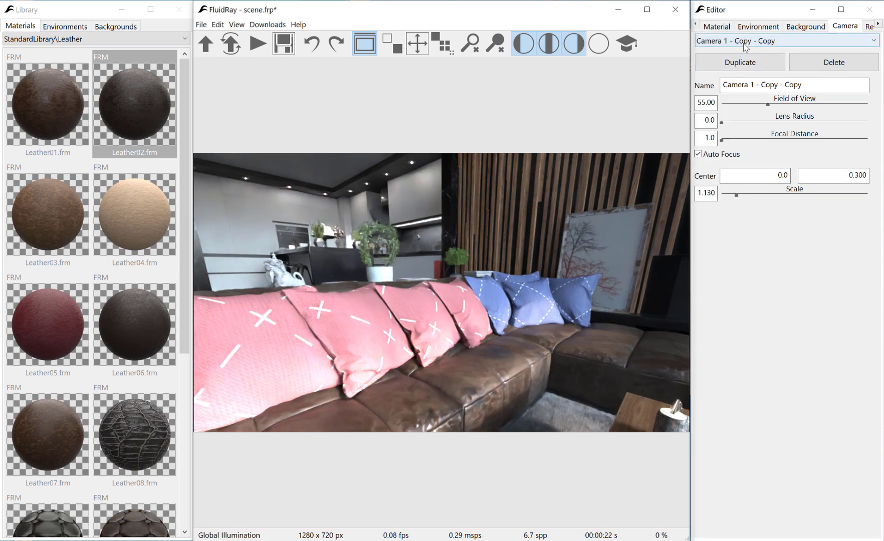
Switch to the Camera 1 view and lower the environment gain to 0.010
{"action": "left_click", "coordinate": [746, 41]}
{"action": "left_click", "coordinate": [749, 74]}
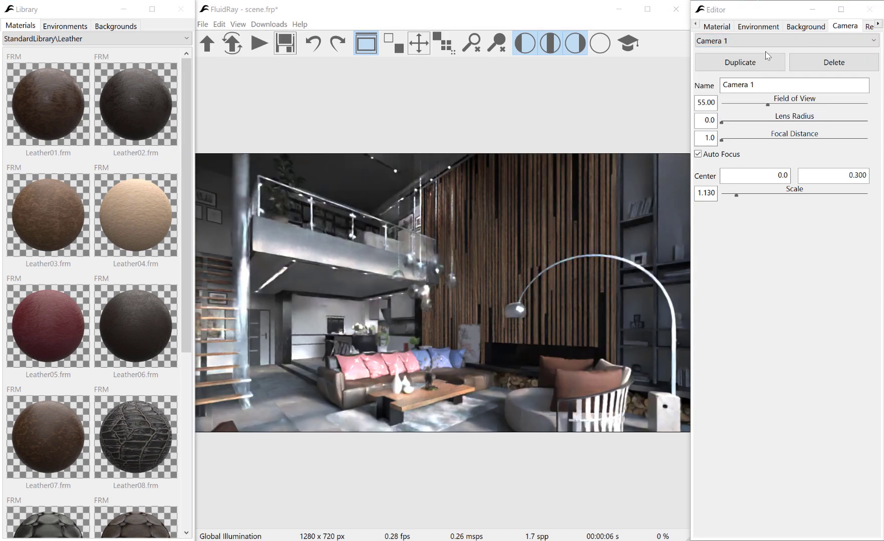
{"action": "left_click", "coordinate": [756, 27]}
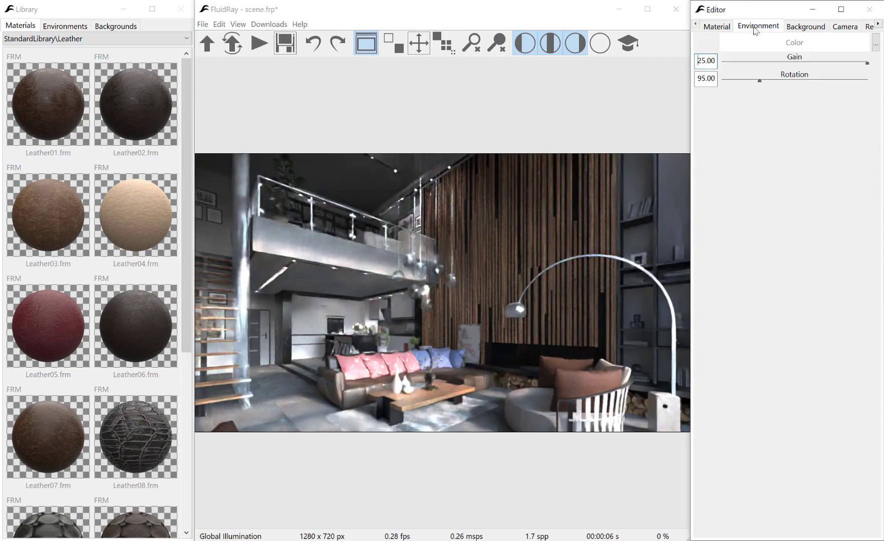
{"action": "double_click", "coordinate": [711, 59]}
{"action": "type", "text": "0.04"}
{"action": "key", "text": "Return"}
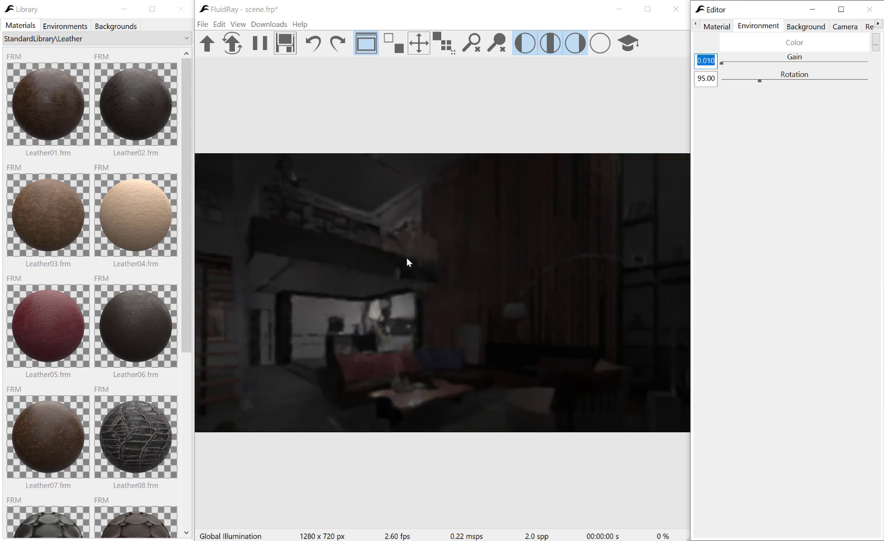
Select the pendant lamp shades and hide them with Ctrl+H
{"action": "left_click", "coordinate": [418, 269]}
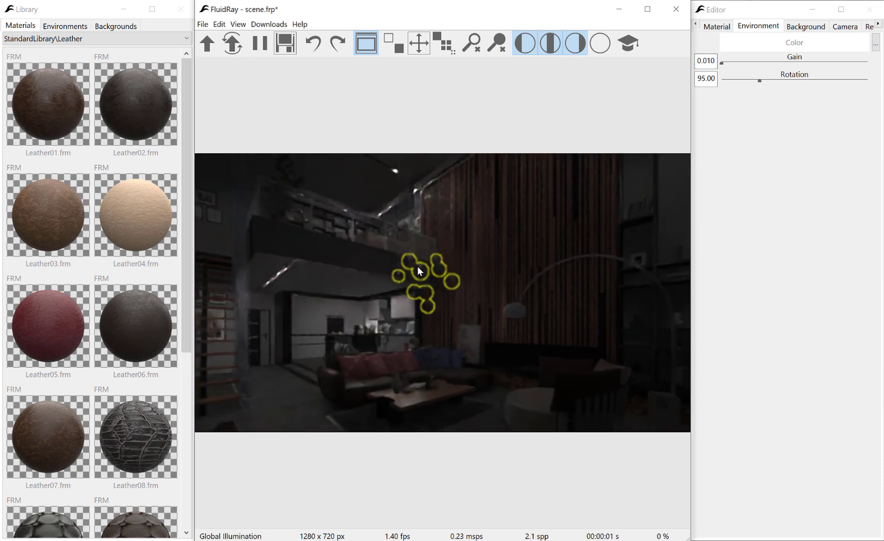
{"action": "key", "text": "ctrl+h"}
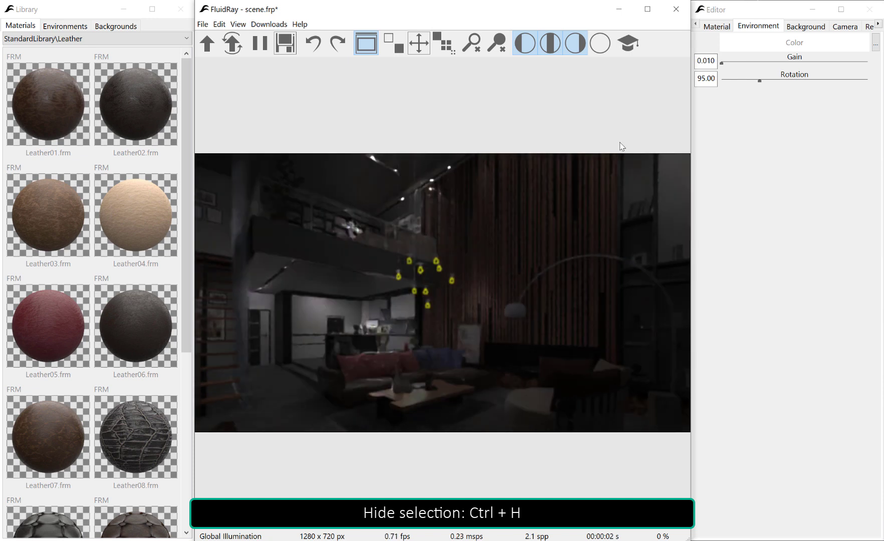
{"action": "left_click", "coordinate": [116, 36]}
{"action": "left_click", "coordinate": [117, 36]}
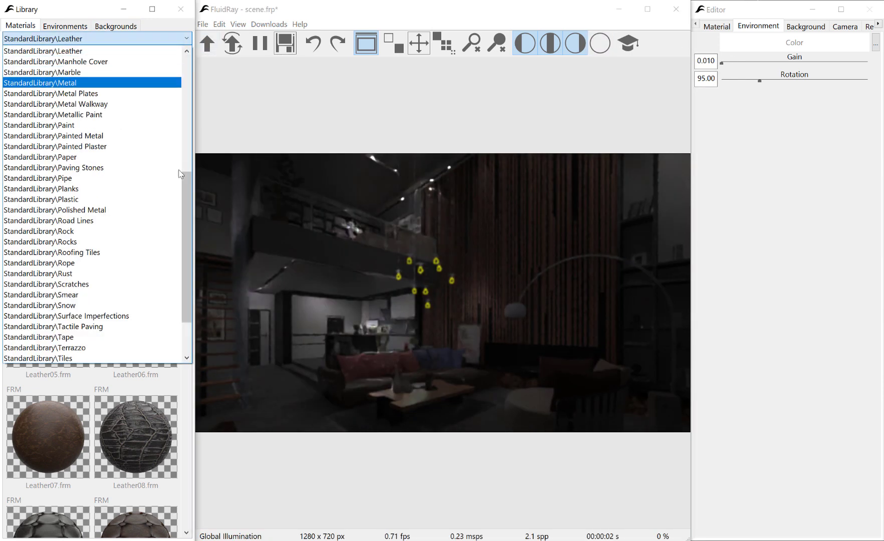
Assign the 100W Tungsten emission material to the selected pendant bulbs
{"action": "left_click_drag", "start_coordinate": [189, 187], "coordinate": [196, 109]}
{"action": "left_click", "coordinate": [100, 76]}
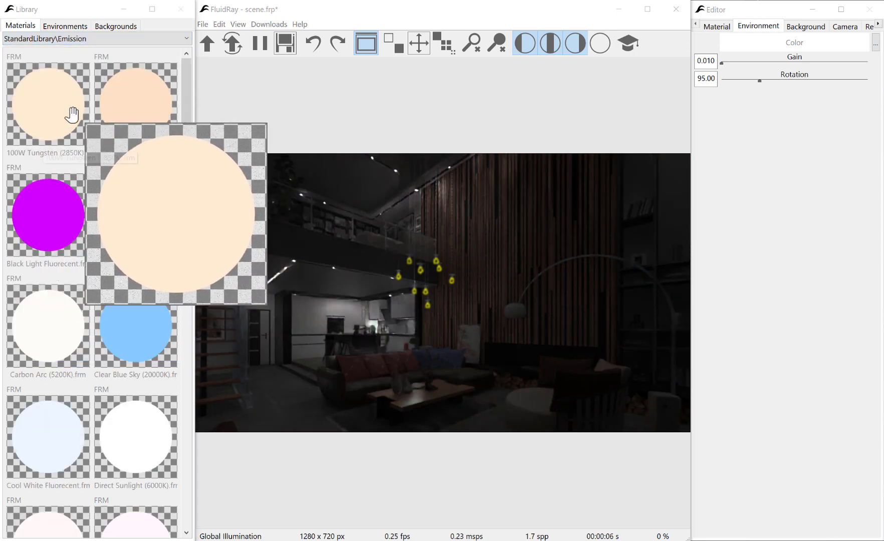
{"action": "right_click", "coordinate": [64, 101]}
{"action": "left_click", "coordinate": [103, 108]}
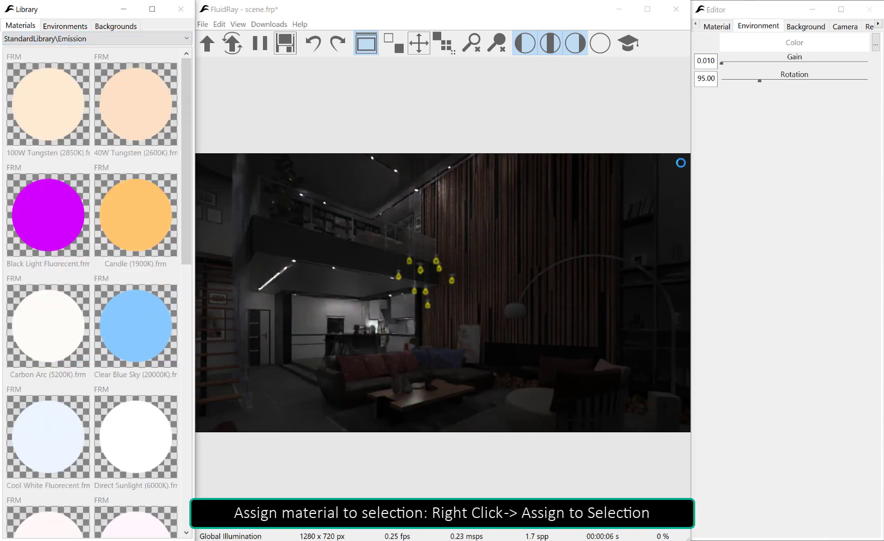
Set the bulbs' Emission Power to 1000 and unhide all hidden objects
{"action": "left_click", "coordinate": [716, 27]}
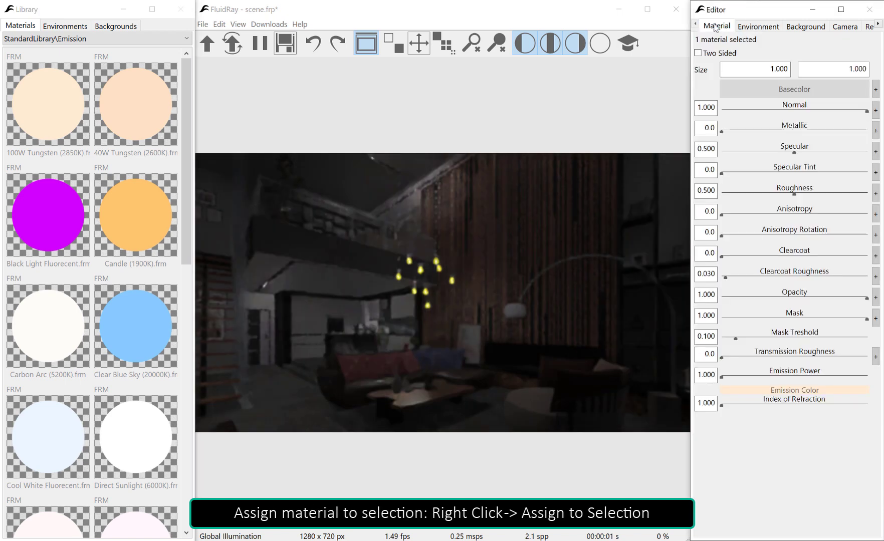
{"action": "left_click", "coordinate": [703, 371]}
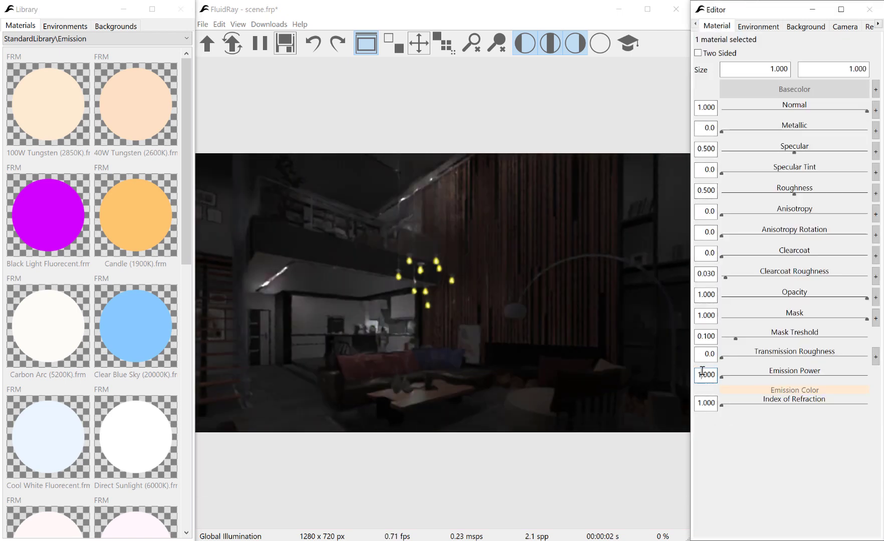
{"action": "type", "text": "000"}
{"action": "key", "text": "Return"}
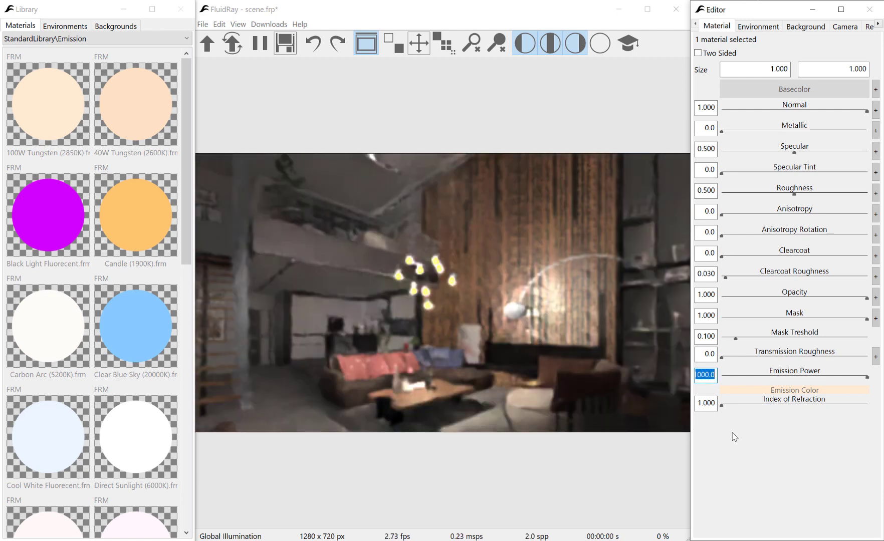
{"action": "left_click", "coordinate": [221, 24]}
{"action": "left_click", "coordinate": [241, 86]}
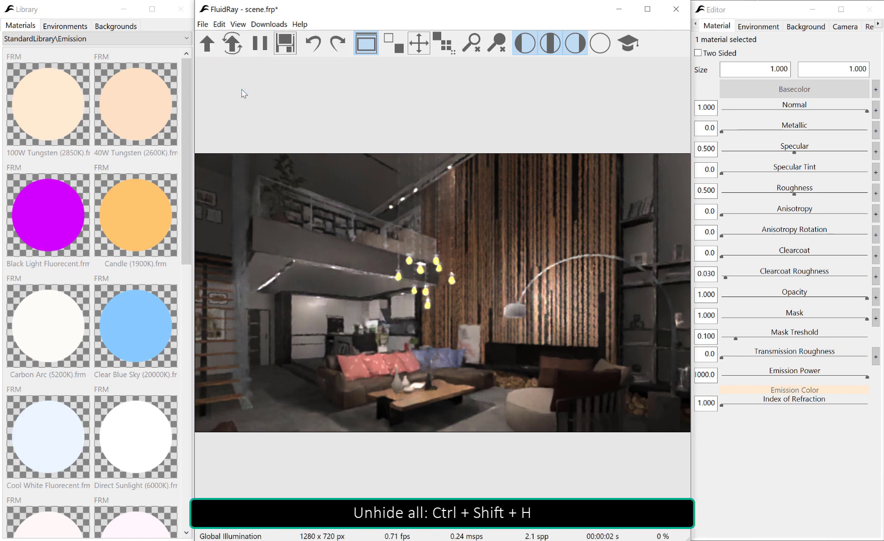
Pick the Halogen lights set in the Selection Manager, then minimize the manager
{"action": "left_click", "coordinate": [219, 24]}
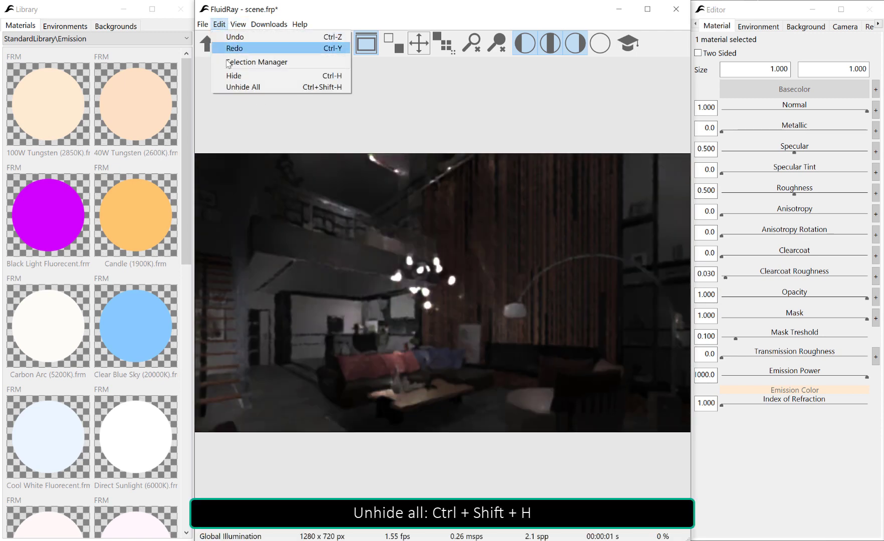
{"action": "left_click", "coordinate": [238, 62]}
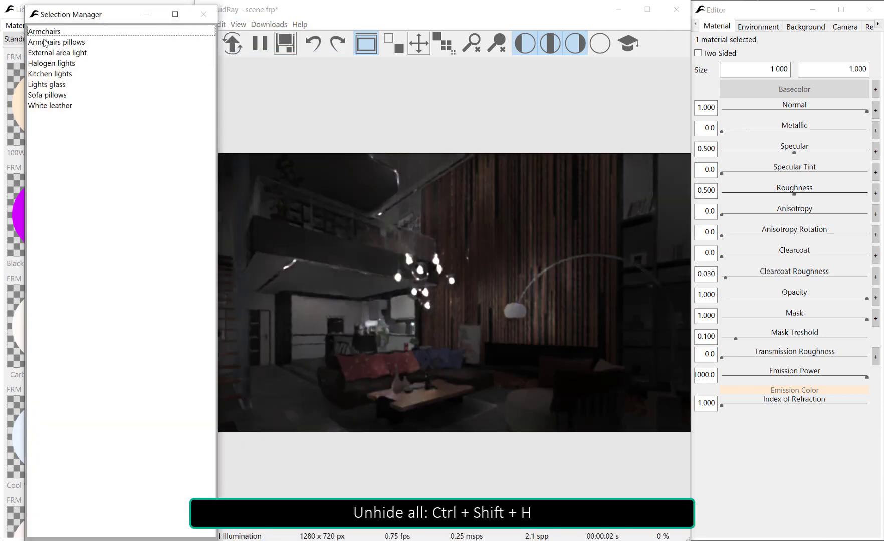
{"action": "left_click", "coordinate": [46, 64]}
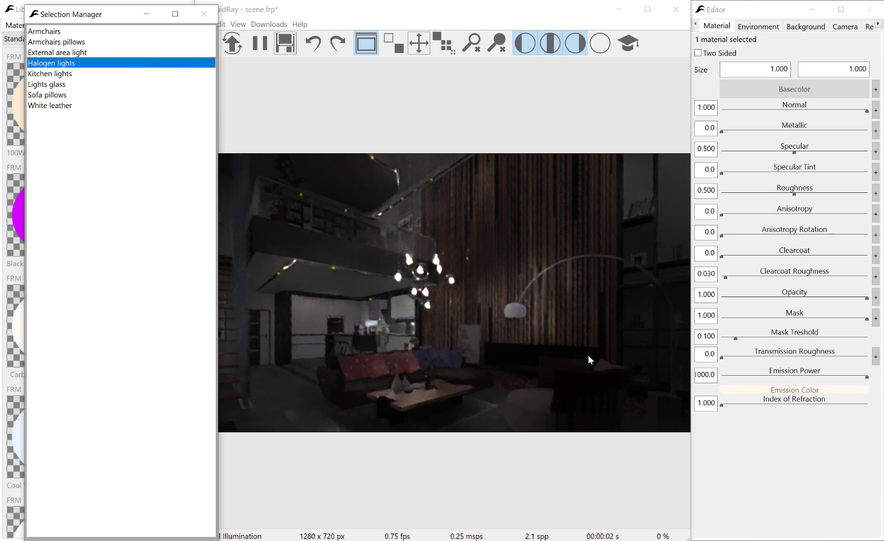
{"action": "left_click", "coordinate": [146, 14]}
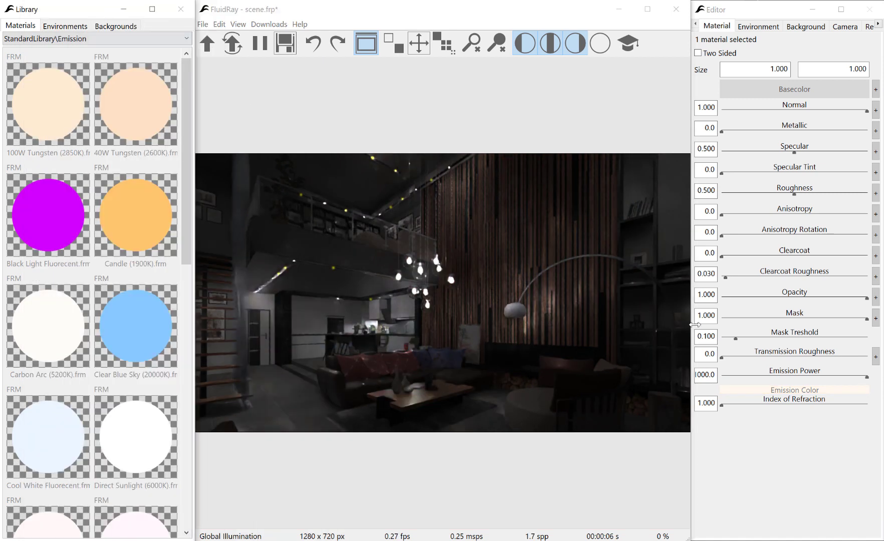